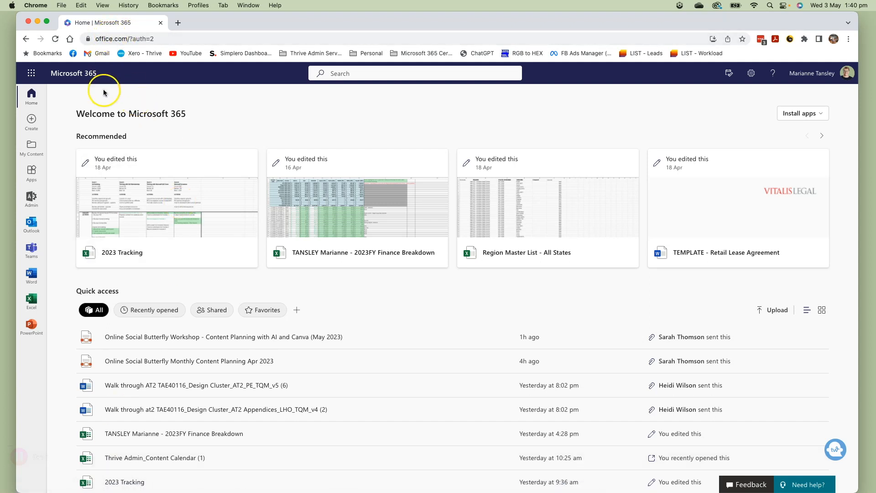
Open Microsoft Lists from the full list of Microsoft 365 apps.
{"action": "left_click", "coordinate": [32, 74]}
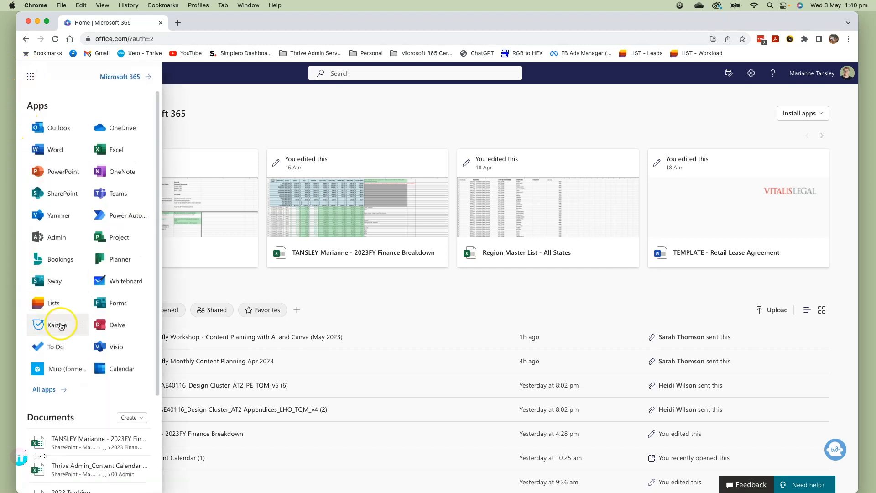
{"action": "left_click", "coordinate": [46, 389]}
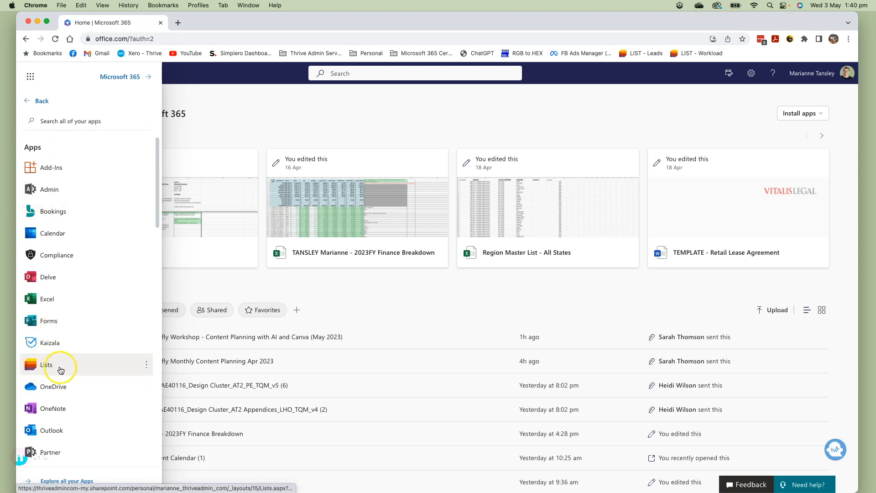
{"action": "left_click", "coordinate": [48, 366]}
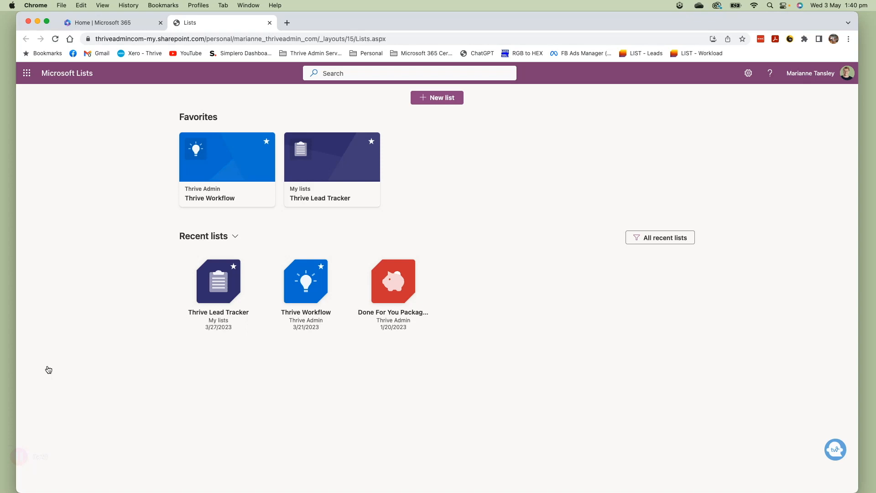
Start a new list from the Work progress tracker template after previewing its columns.
{"action": "left_click", "coordinate": [436, 98]}
{"action": "left_click", "coordinate": [437, 99]}
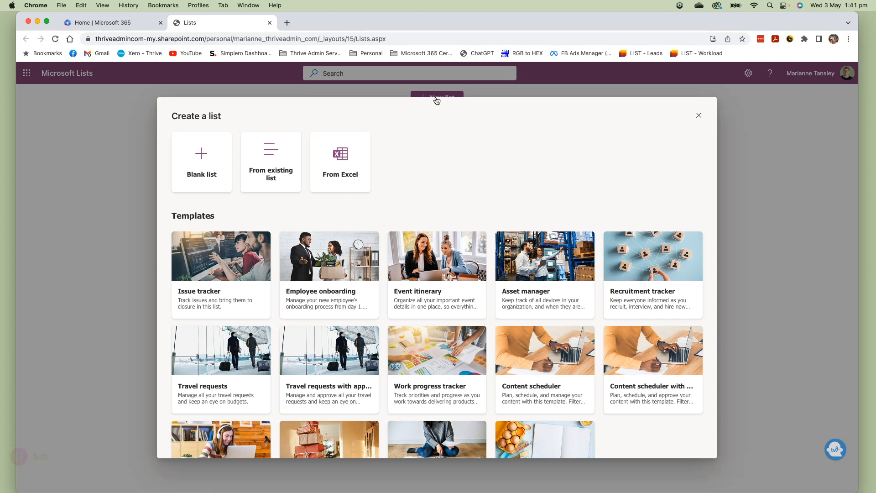
{"action": "scroll", "coordinate": [459, 233], "scroll_direction": "down", "scroll_amount": 3}
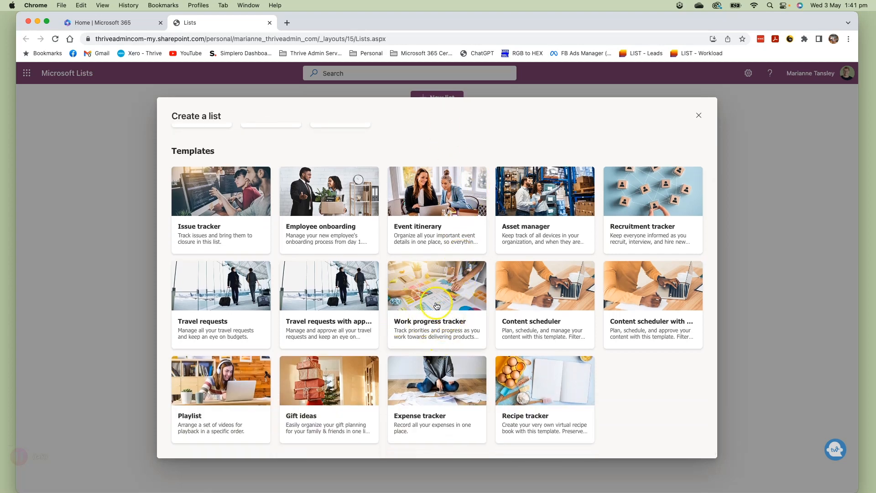
{"action": "left_click", "coordinate": [438, 326]}
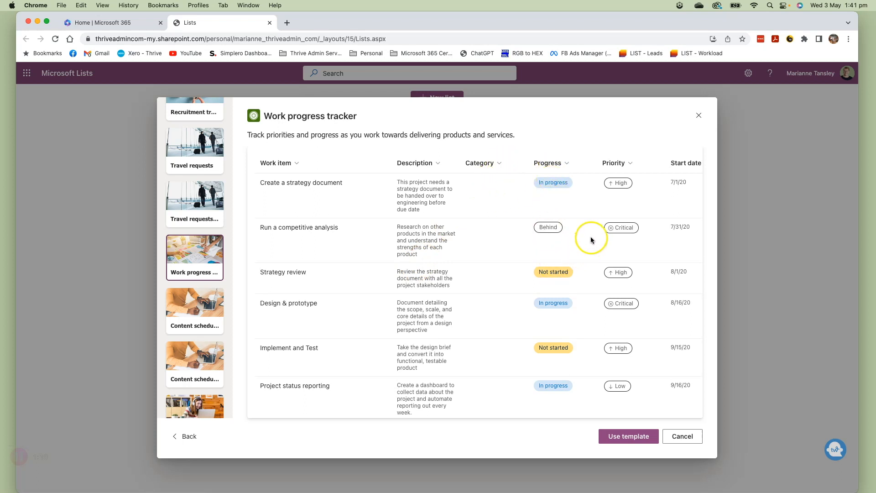
{"action": "scroll", "coordinate": [590, 293], "scroll_direction": "right", "scroll_amount": 5}
{"action": "scroll", "coordinate": [588, 207], "scroll_direction": "right", "scroll_amount": 7}
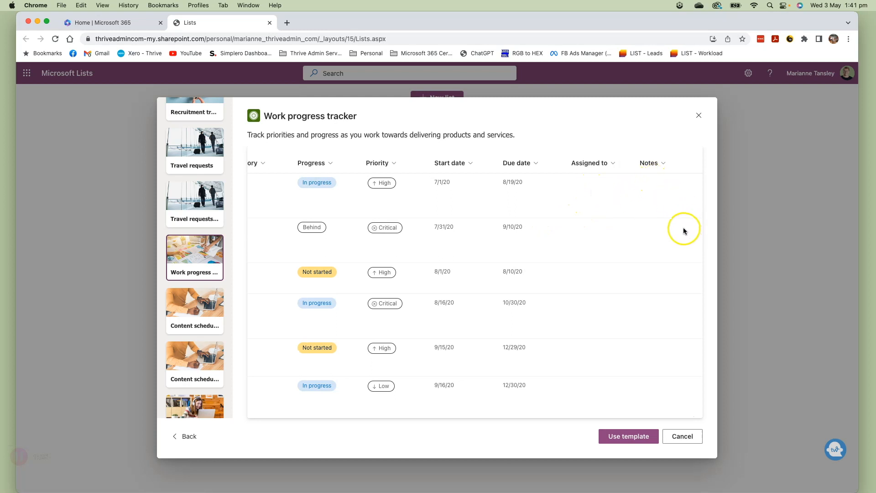
{"action": "scroll", "coordinate": [682, 228], "scroll_direction": "left", "scroll_amount": 12}
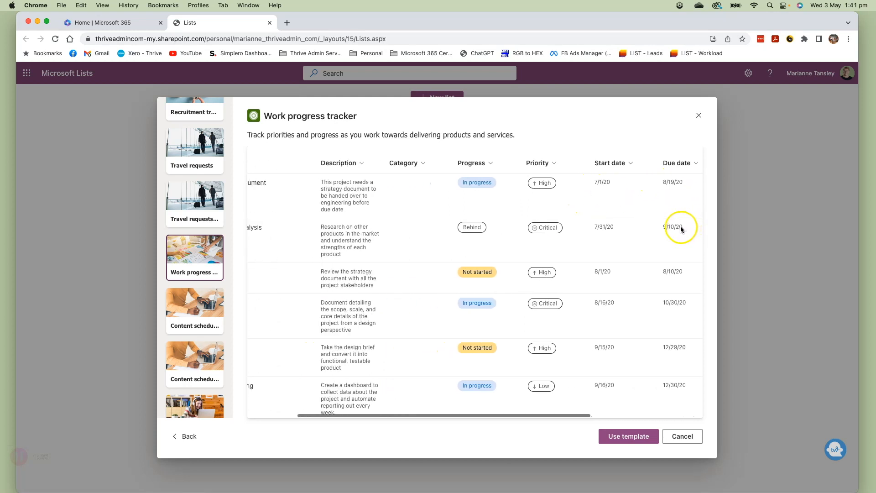
{"action": "left_click", "coordinate": [627, 436]}
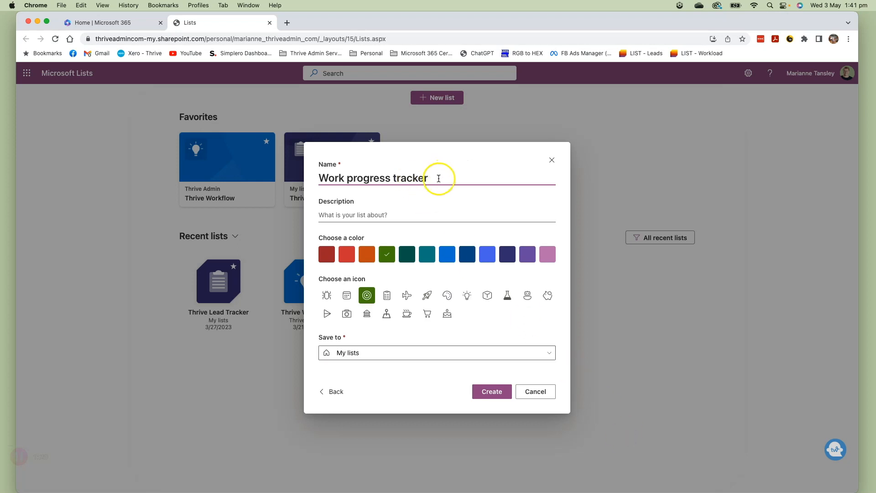
Name the new list "Thrive Workflow Tracking" and leave its description empty.
{"action": "left_click_drag", "start_coordinate": [437, 177], "coordinate": [305, 178]}
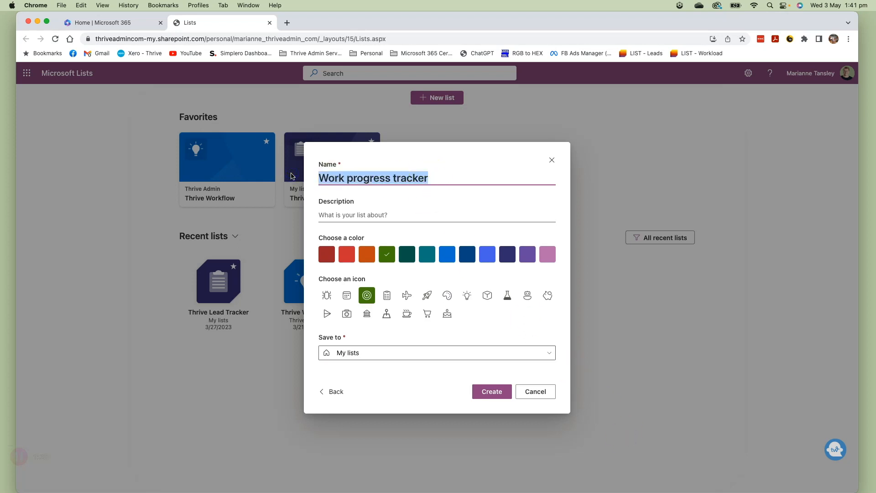
{"action": "type", "text": "Thrive Workf"}
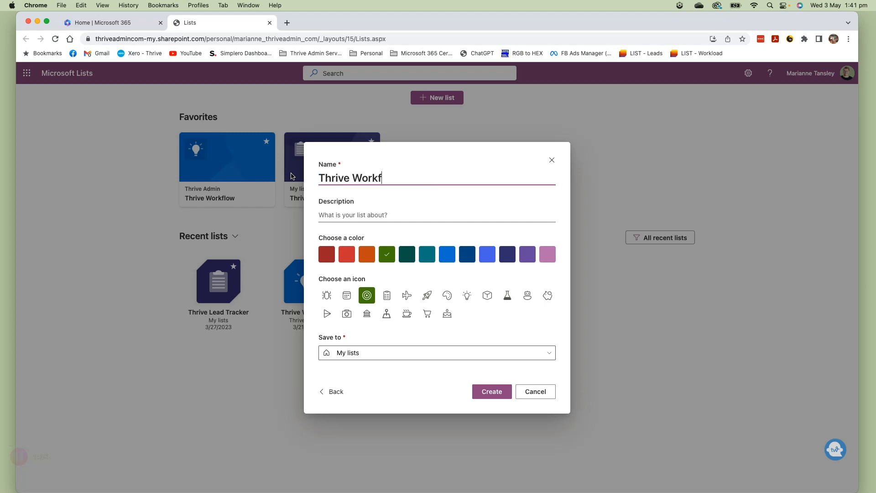
{"action": "type", "text": "low Tracking"}
{"action": "left_click", "coordinate": [324, 215]}
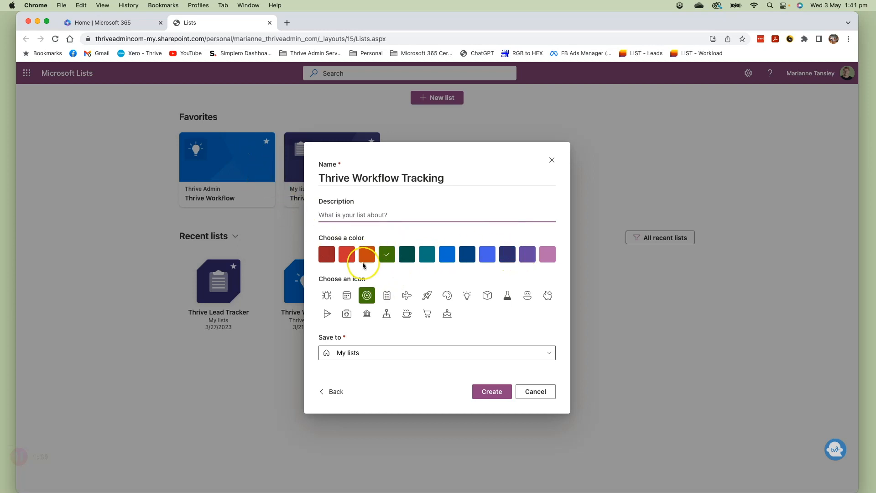
Give the list the dark red color and the calendar icon.
{"action": "left_click", "coordinate": [406, 255]}
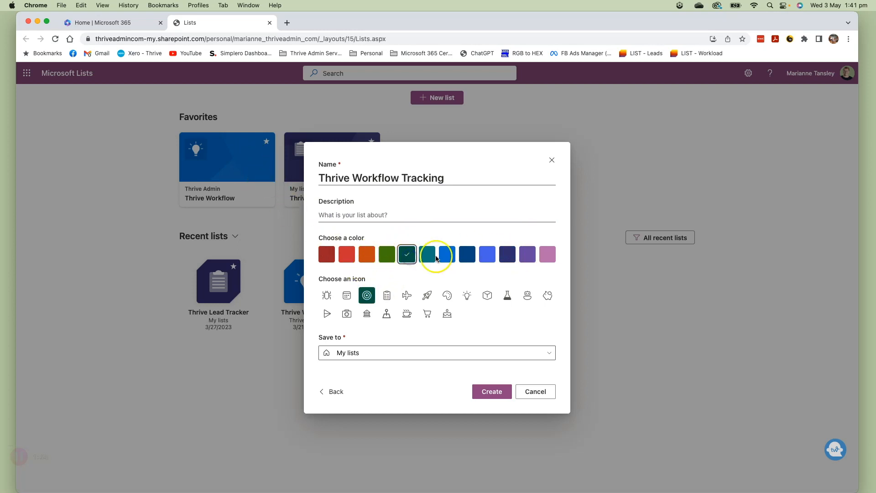
{"action": "left_click", "coordinate": [327, 255]}
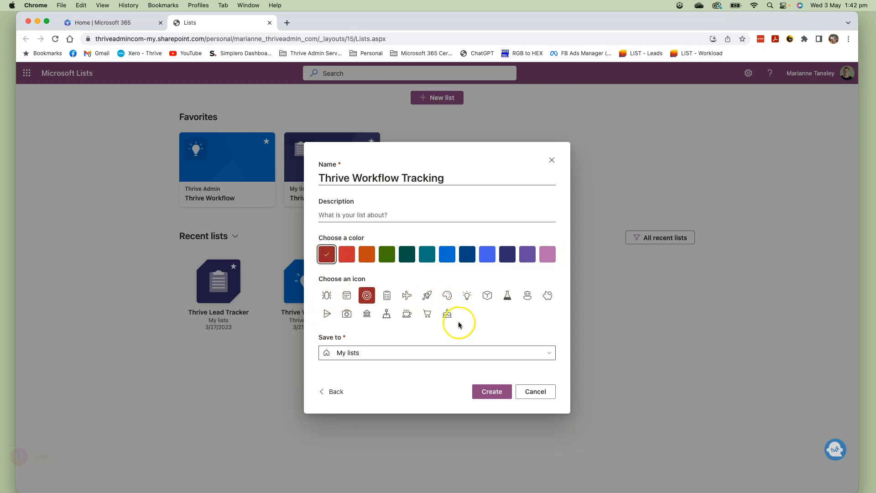
{"action": "left_click", "coordinate": [347, 295]}
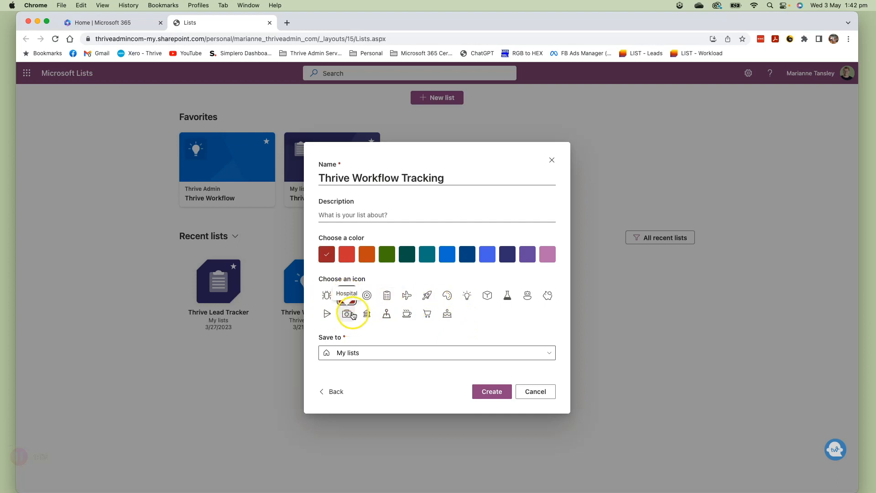
Review the available sites, keep My lists as the save location and create the list.
{"action": "left_click", "coordinate": [338, 352]}
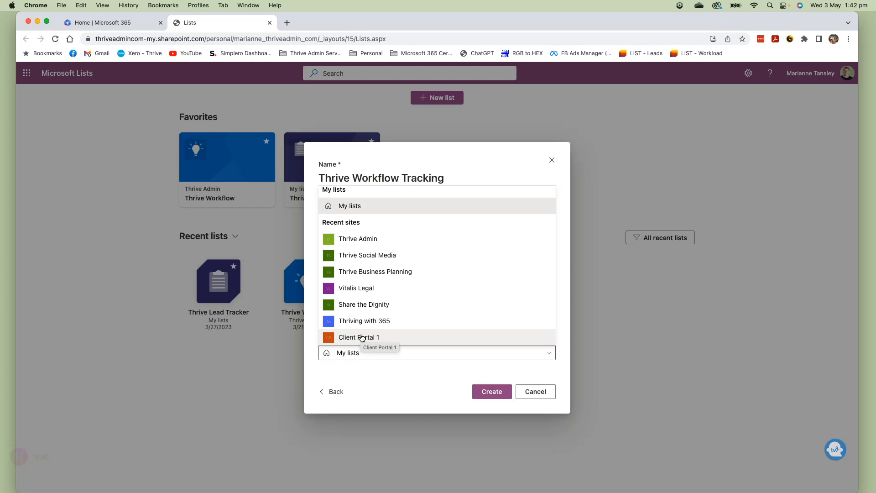
{"action": "scroll", "coordinate": [364, 324], "scroll_direction": "down", "scroll_amount": 5}
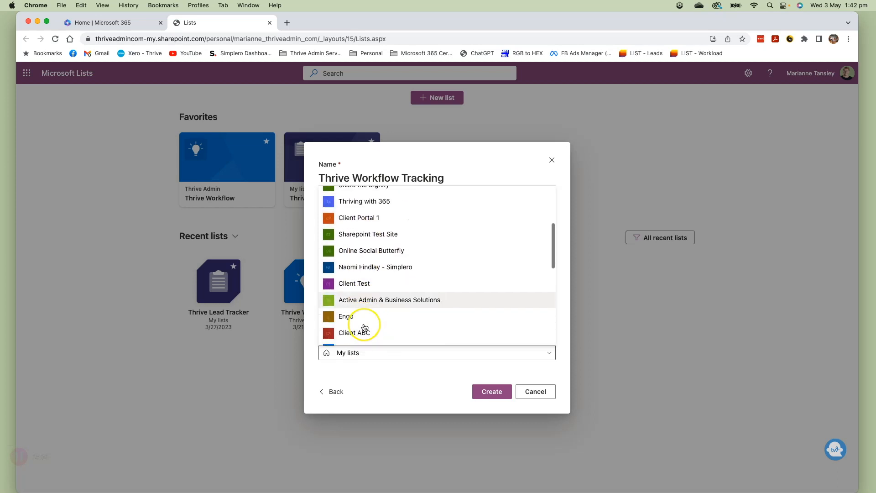
{"action": "scroll", "coordinate": [364, 324], "scroll_direction": "up", "scroll_amount": 5}
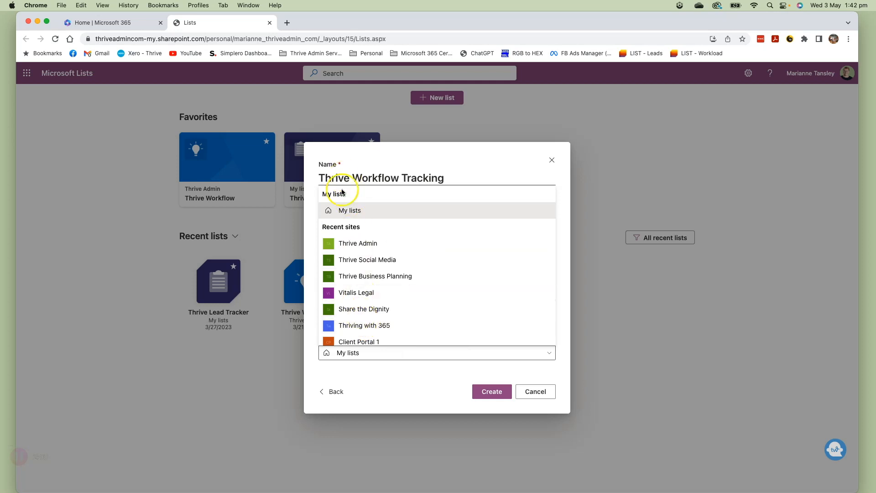
{"action": "left_click", "coordinate": [355, 213]}
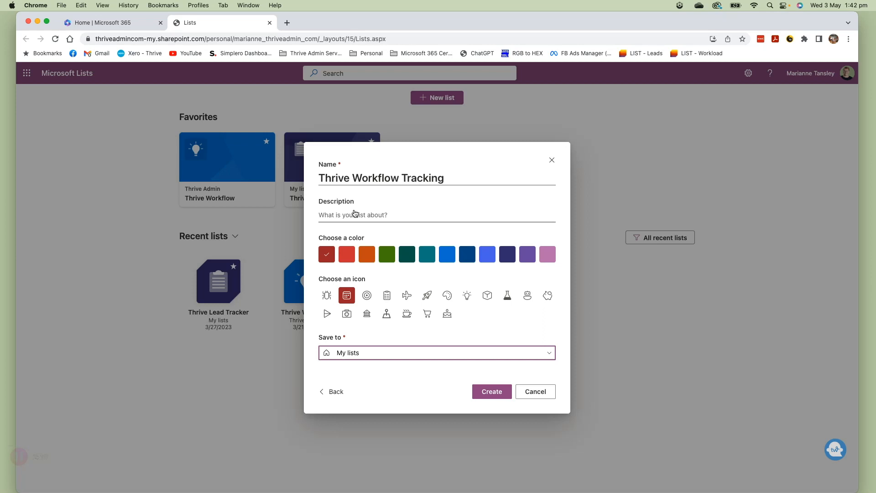
{"action": "left_click", "coordinate": [387, 256]}
{"action": "left_click", "coordinate": [490, 391]}
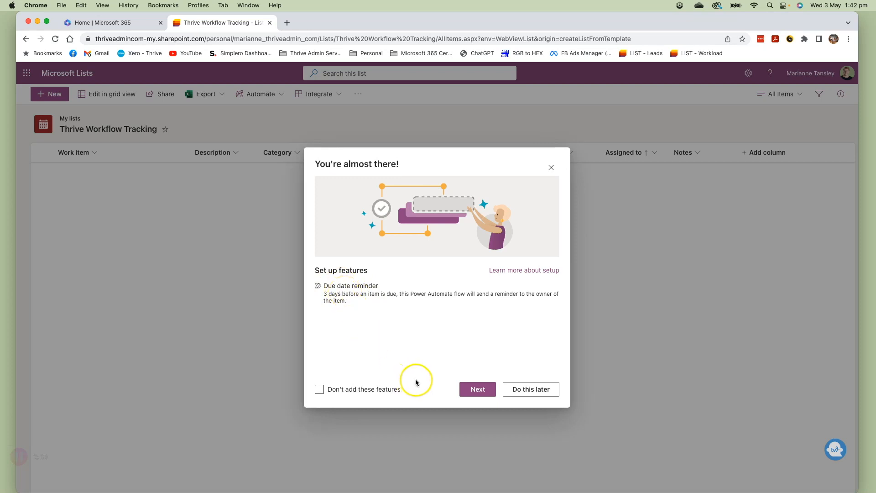
Proceed with the Due date reminder feature and add a new SharePoint connection for its flow.
{"action": "left_click", "coordinate": [478, 392]}
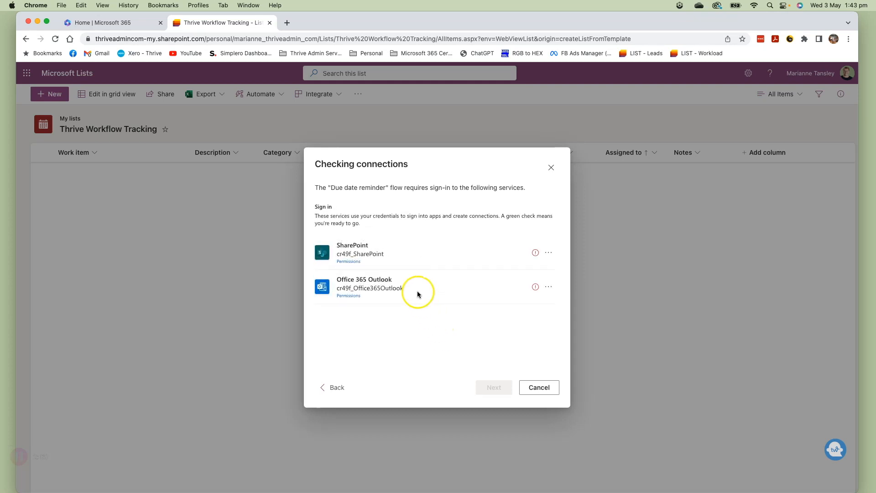
{"action": "left_click", "coordinate": [549, 252]}
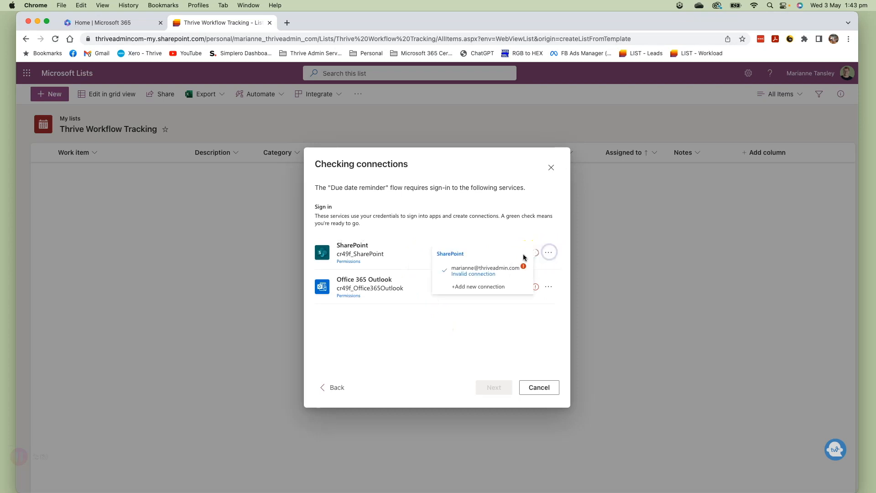
{"action": "left_click", "coordinate": [476, 285]}
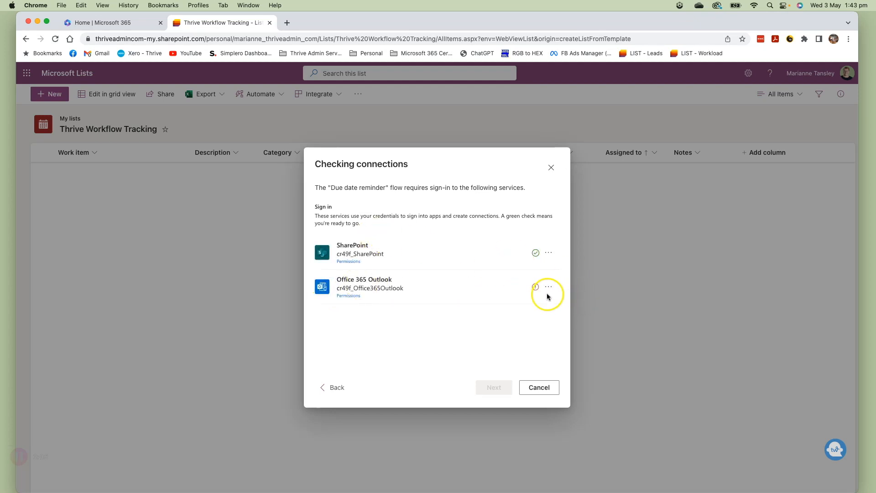
Add a new Office 365 Outlook connection for the reminder flow using the signed-in Microsoft account.
{"action": "left_click", "coordinate": [548, 286]}
{"action": "left_click", "coordinate": [465, 310]}
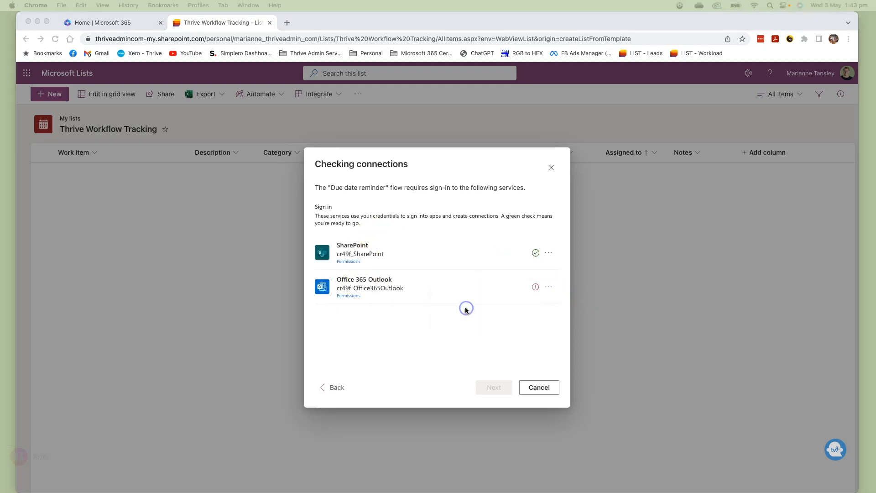
{"action": "left_click_drag", "start_coordinate": [858, 40], "coordinate": [546, 41]}
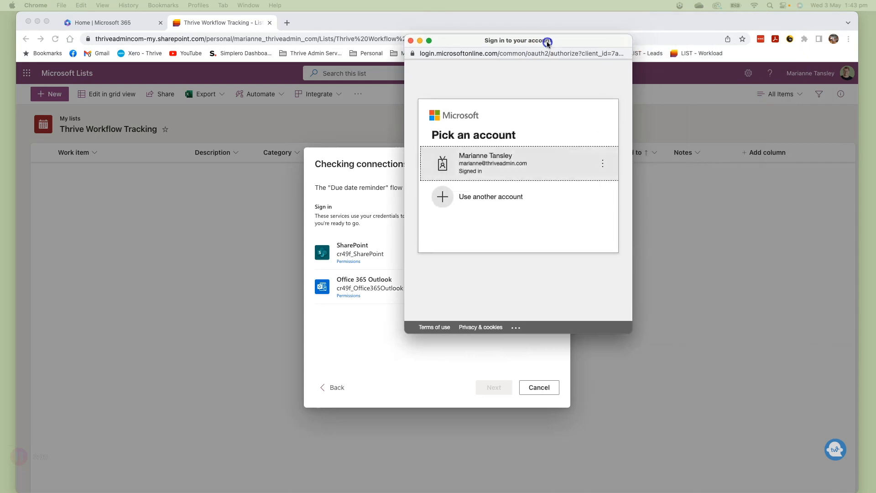
{"action": "left_click", "coordinate": [479, 166]}
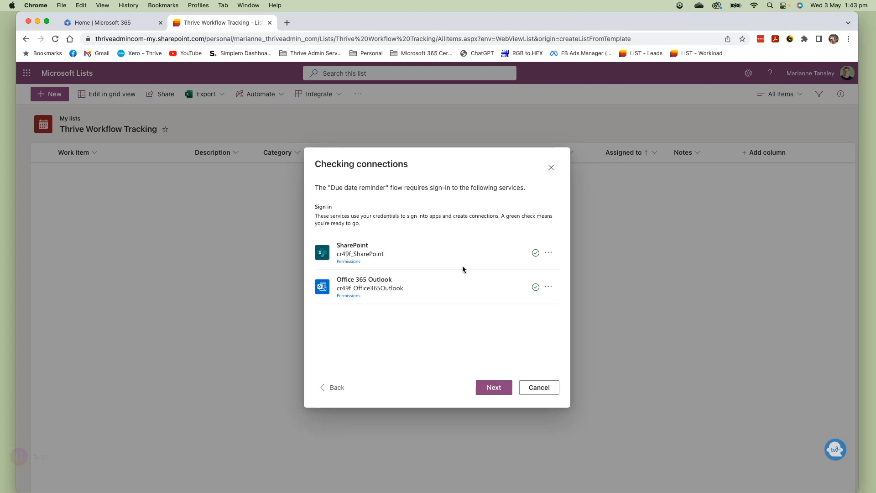
Complete the Due date reminder setup and close the feature setup dialog.
{"action": "left_click", "coordinate": [491, 389]}
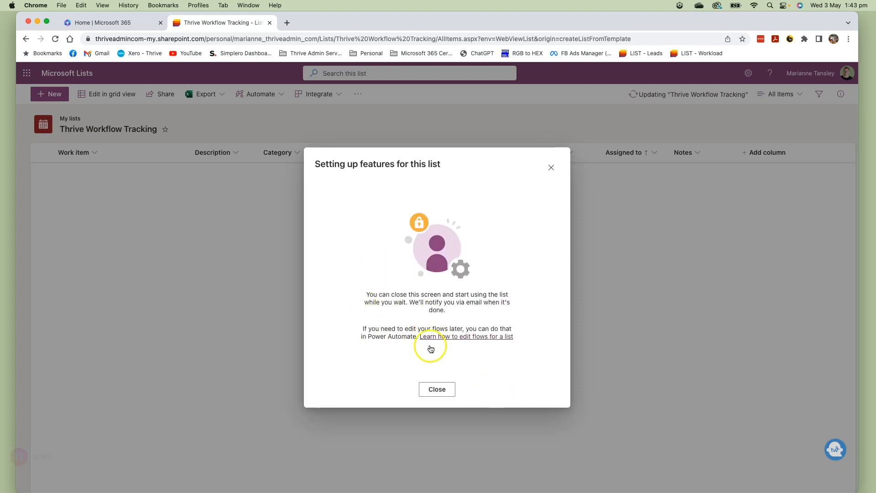
{"action": "left_click", "coordinate": [437, 391]}
{"action": "left_click", "coordinate": [251, 287]}
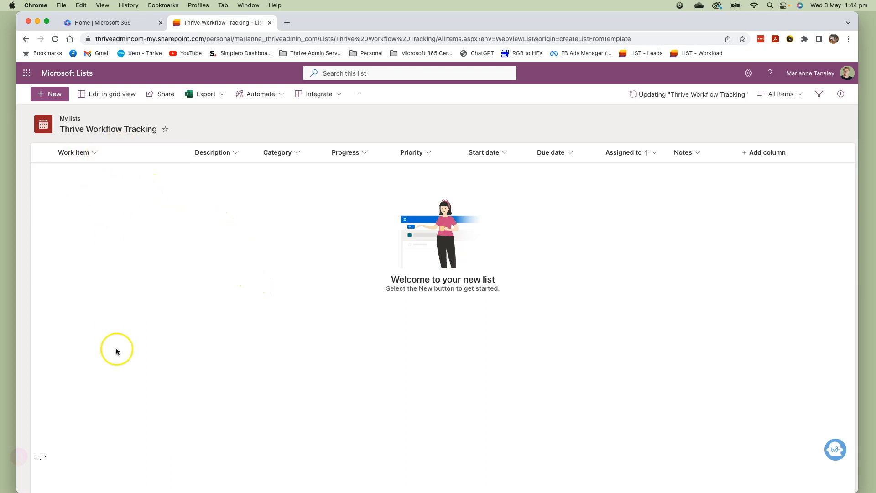
Rename the list's Work item column to "Item".
{"action": "left_click", "coordinate": [238, 153]}
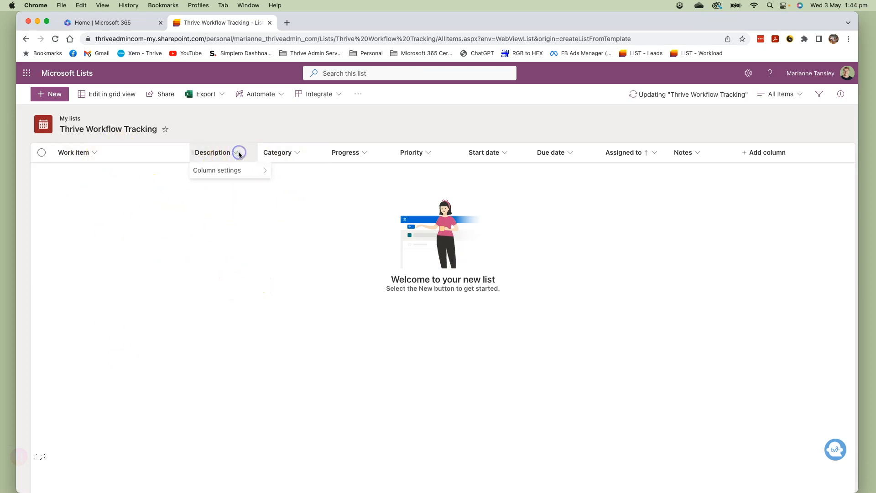
{"action": "left_click", "coordinate": [94, 153]}
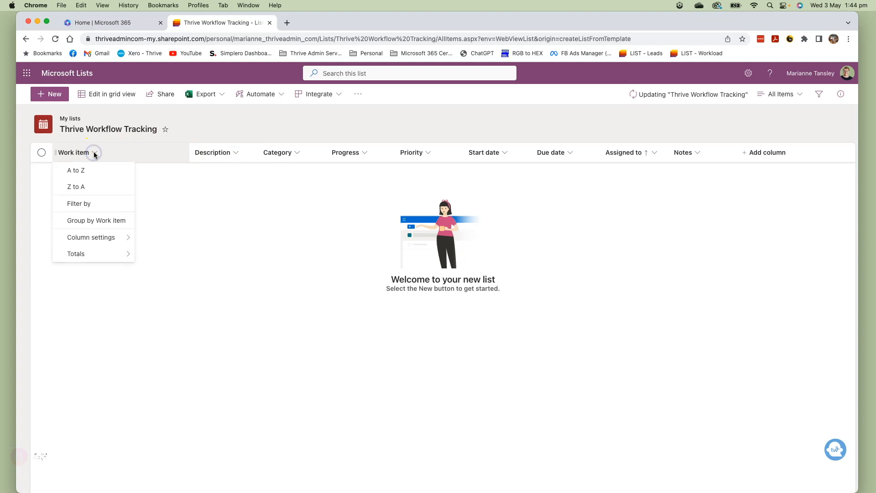
{"action": "mouse_move", "coordinate": [85, 244]}
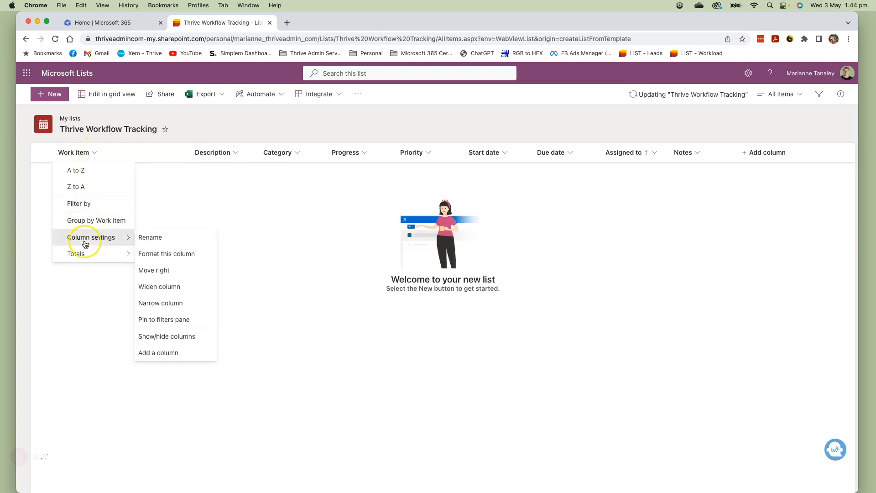
{"action": "left_click", "coordinate": [151, 236]}
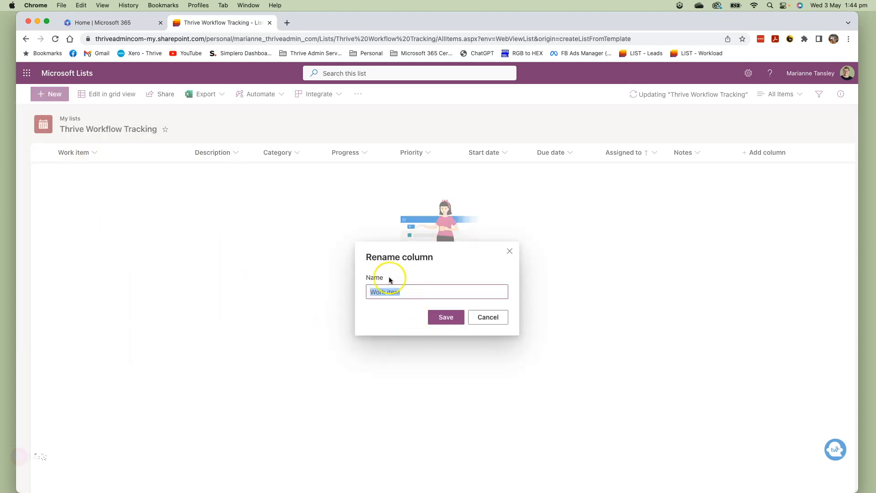
{"action": "type", "text": "Task"}
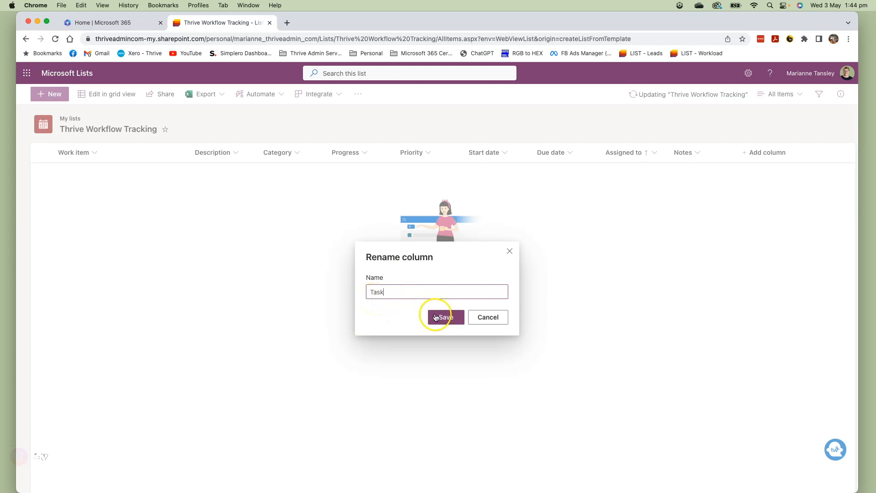
{"action": "double_click", "coordinate": [383, 291]}
{"action": "type", "text": "Item"}
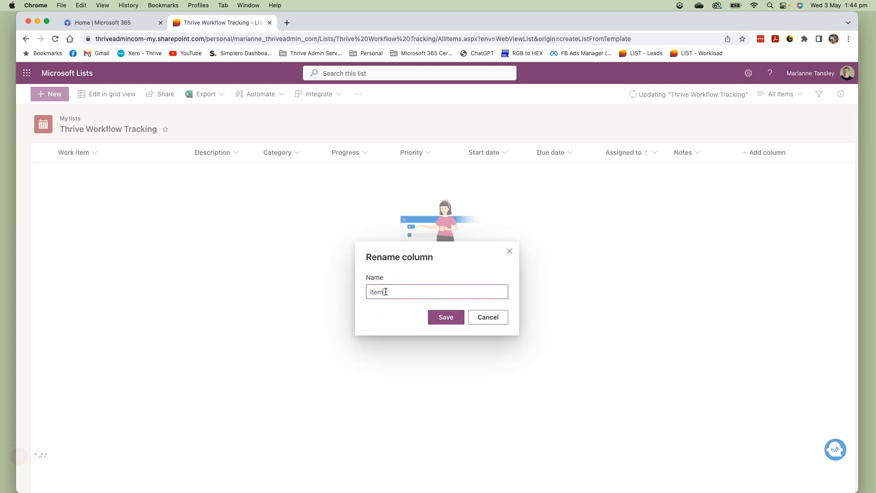
{"action": "left_click", "coordinate": [451, 317]}
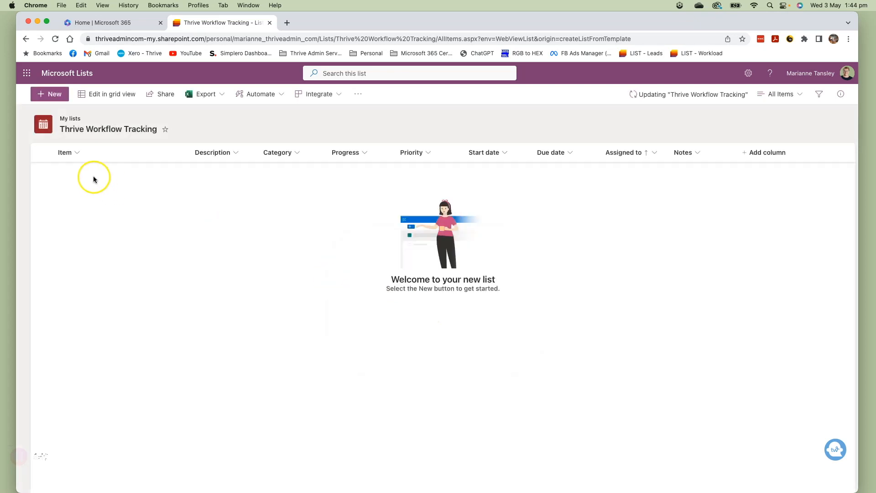
Examine the Category column's settings and close them without making changes.
{"action": "left_click", "coordinate": [229, 154]}
{"action": "left_click", "coordinate": [279, 153]}
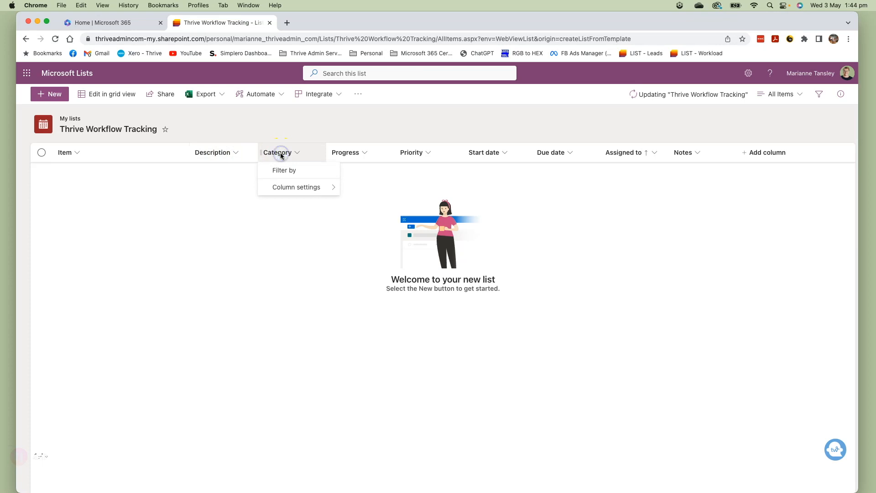
{"action": "mouse_move", "coordinate": [288, 190]}
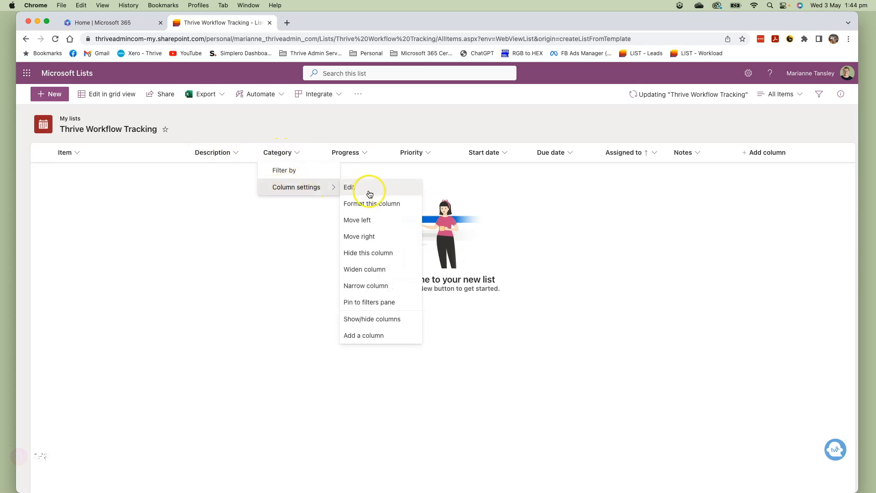
{"action": "left_click", "coordinate": [352, 191]}
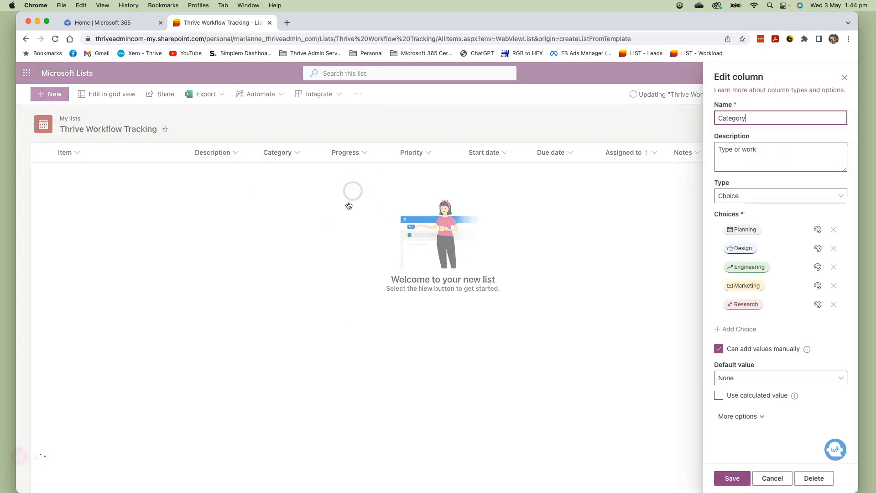
{"action": "left_click", "coordinate": [844, 78]}
Examine the formatting options for the Item column and the list view, leaving them unsaved.
{"action": "left_click", "coordinate": [75, 154]}
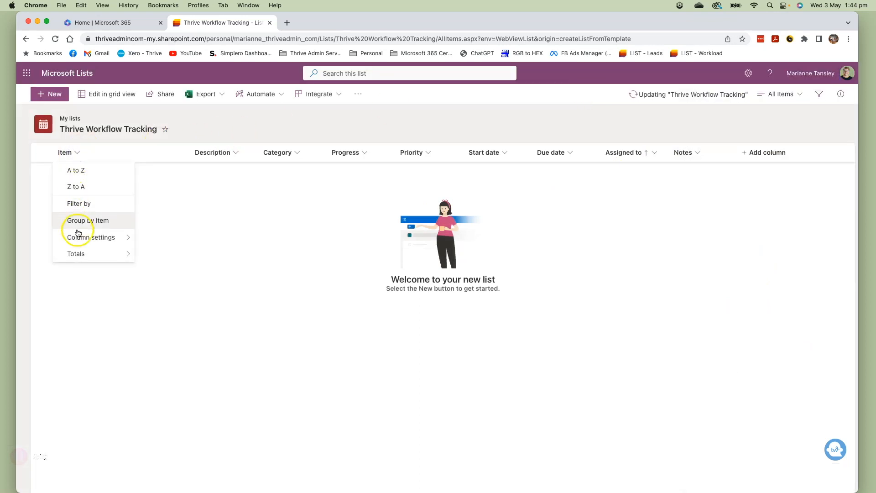
{"action": "mouse_move", "coordinate": [75, 237]}
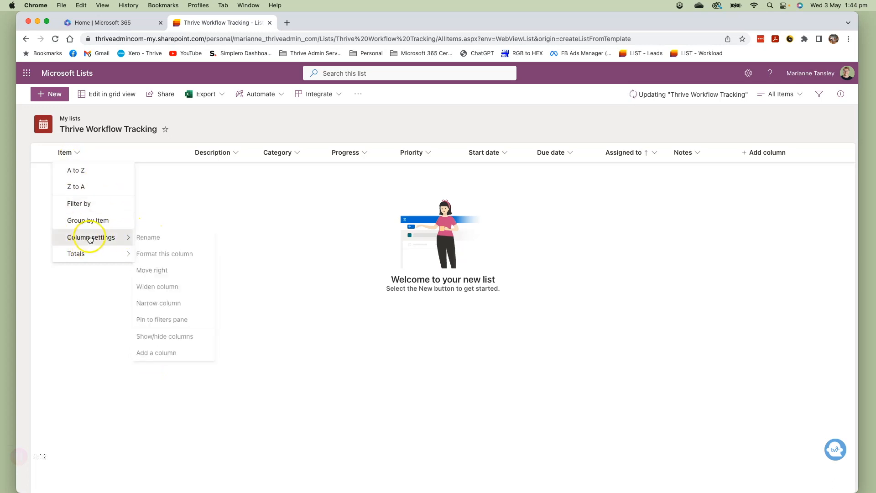
{"action": "left_click", "coordinate": [152, 254]}
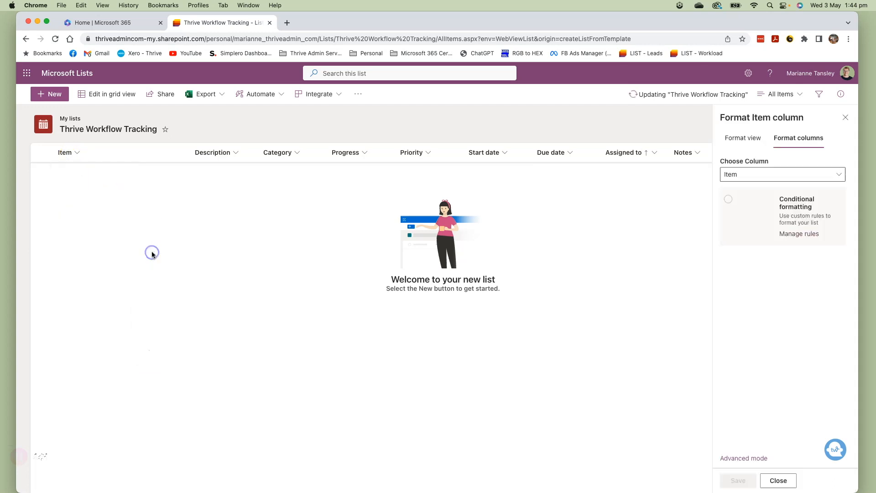
{"action": "left_click", "coordinate": [741, 139]}
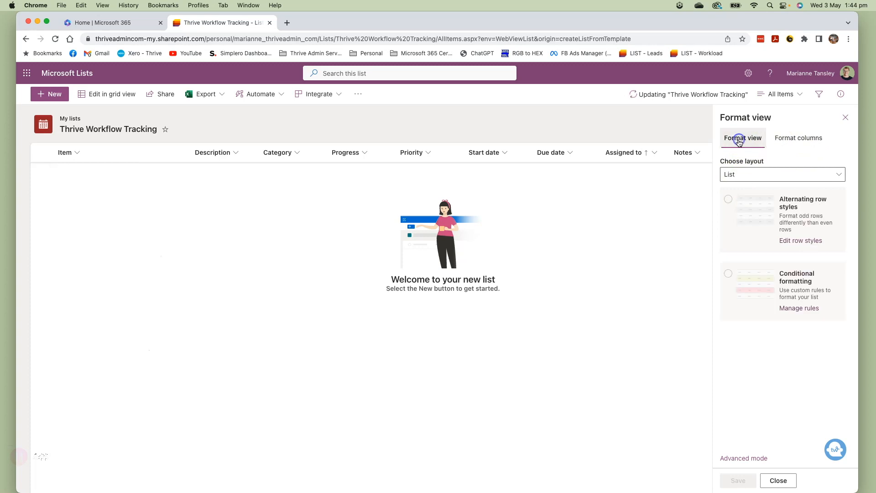
{"action": "left_click", "coordinate": [845, 117]}
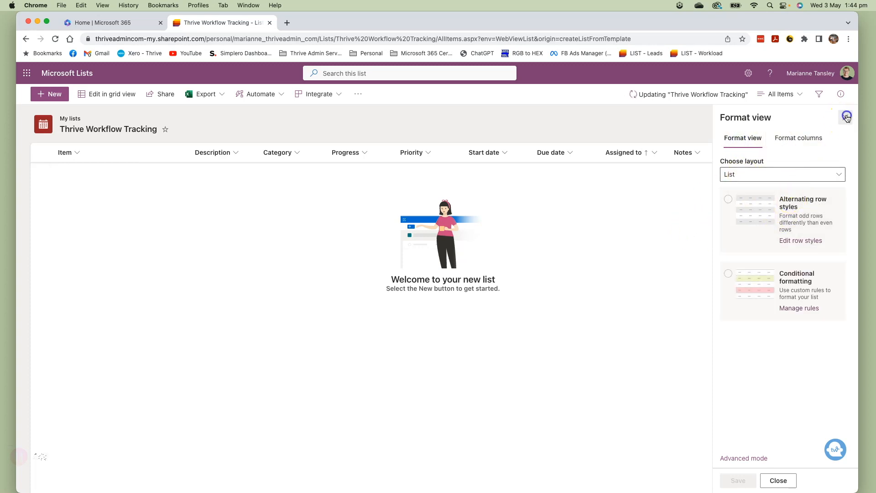
{"action": "left_click", "coordinate": [85, 153]}
{"action": "left_click", "coordinate": [172, 192]}
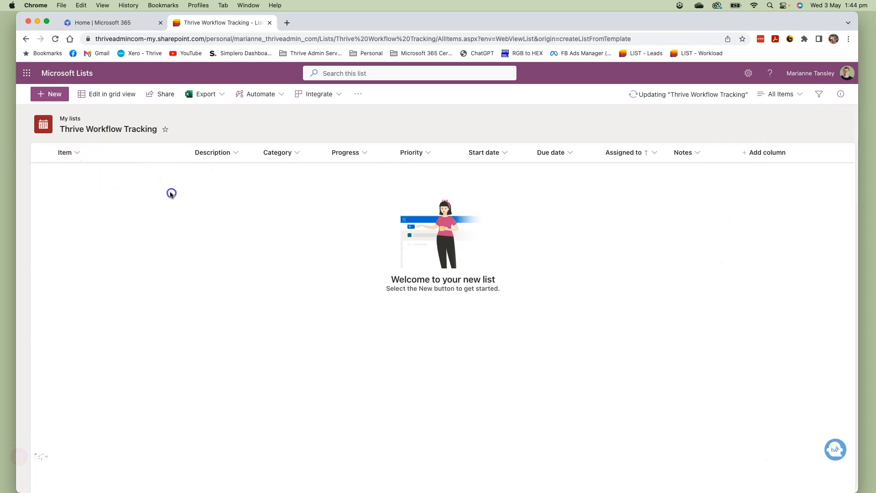
Examine the Description column's settings, including its available column types and additional options, and cancel without saving.
{"action": "left_click", "coordinate": [235, 153]}
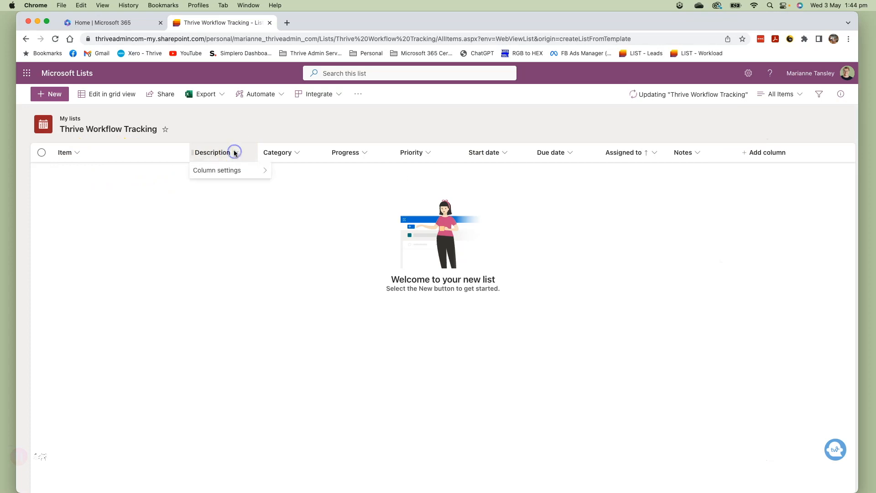
{"action": "mouse_move", "coordinate": [225, 171]}
{"action": "left_click", "coordinate": [286, 172]}
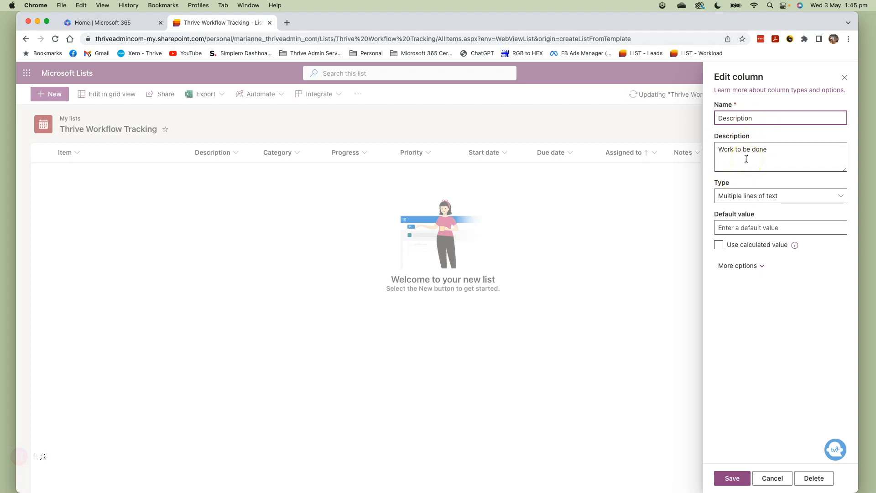
{"action": "left_click", "coordinate": [737, 201]}
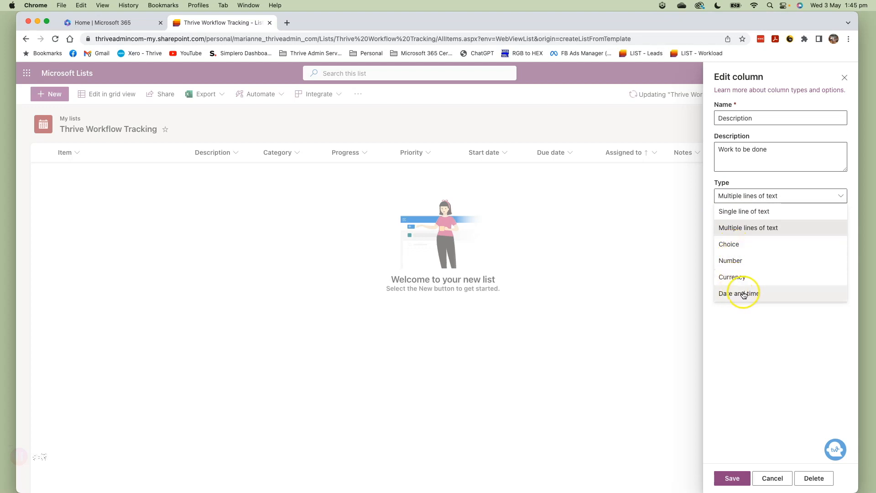
{"action": "left_click", "coordinate": [756, 161]}
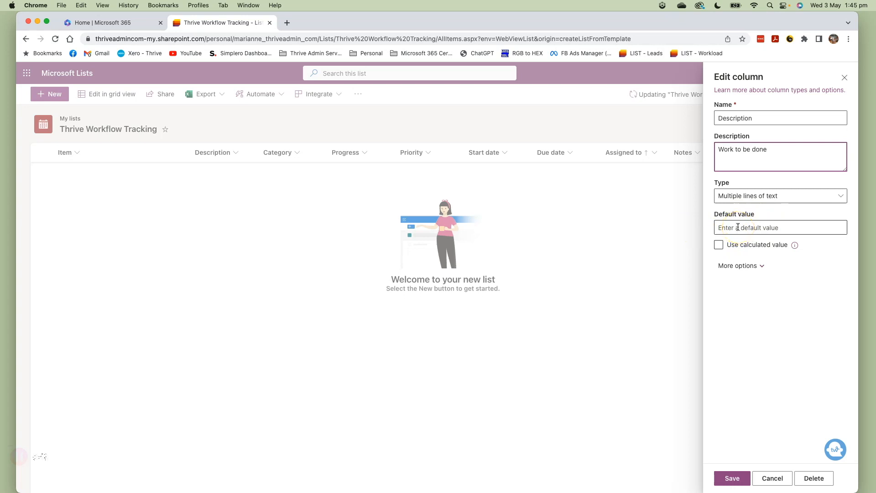
{"action": "left_click", "coordinate": [732, 265]}
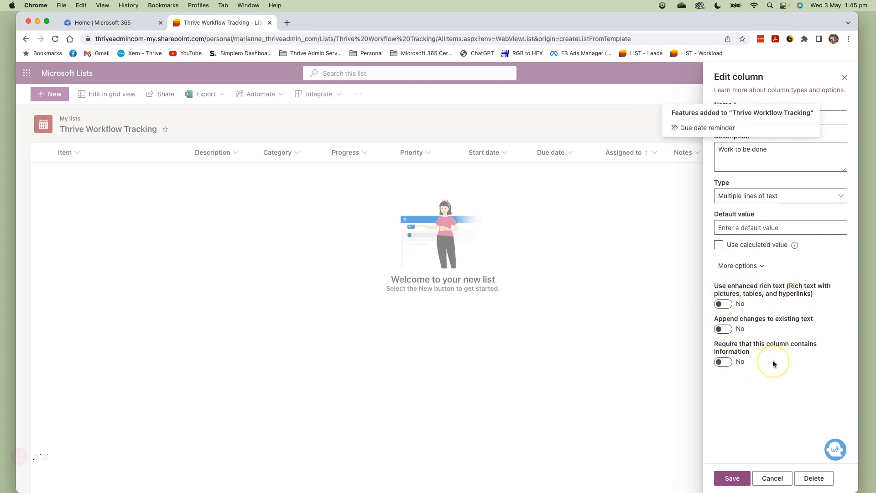
{"action": "left_click", "coordinate": [689, 115]}
{"action": "left_click", "coordinate": [772, 478]}
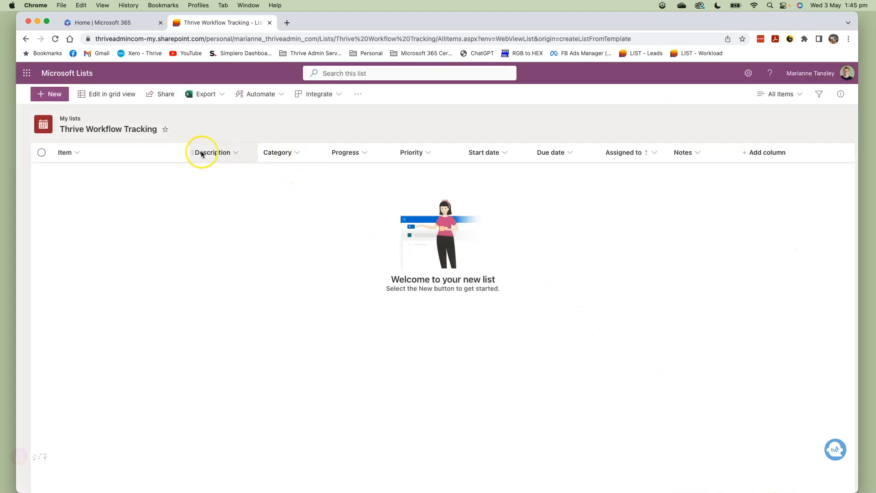
Edit the Category column, keeping it as a Choice type, and rename its Planning choice to "Document Template".
{"action": "left_click", "coordinate": [285, 151]}
{"action": "mouse_move", "coordinate": [286, 188]}
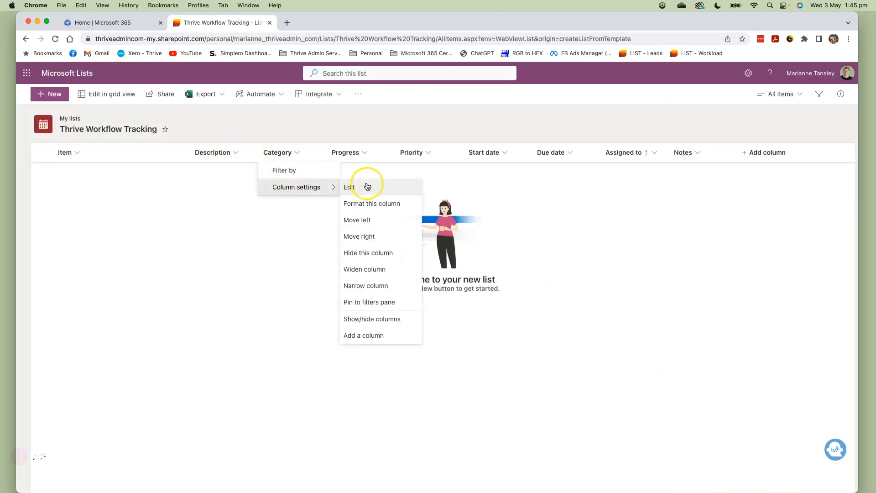
{"action": "left_click", "coordinate": [366, 187]}
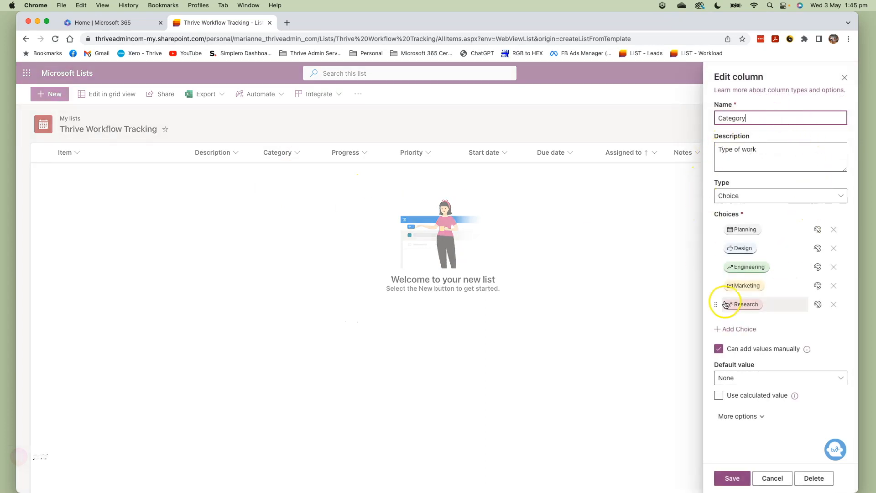
{"action": "left_click", "coordinate": [744, 196]}
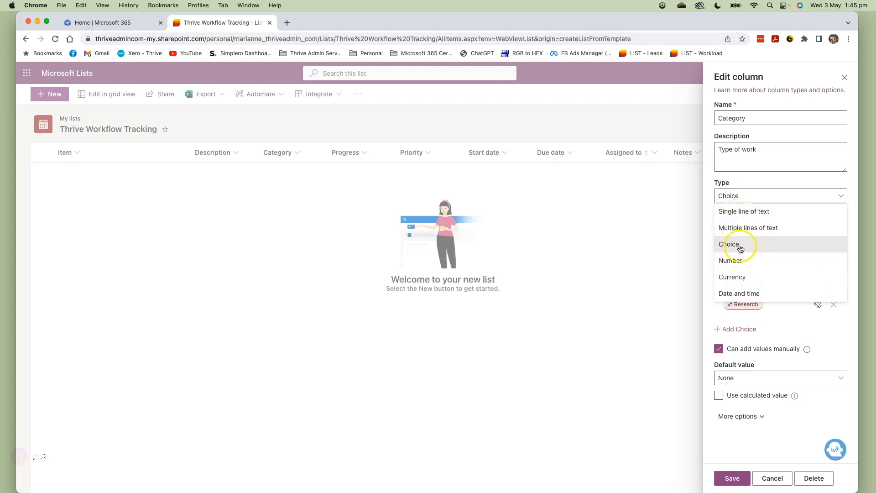
{"action": "left_click", "coordinate": [756, 168]}
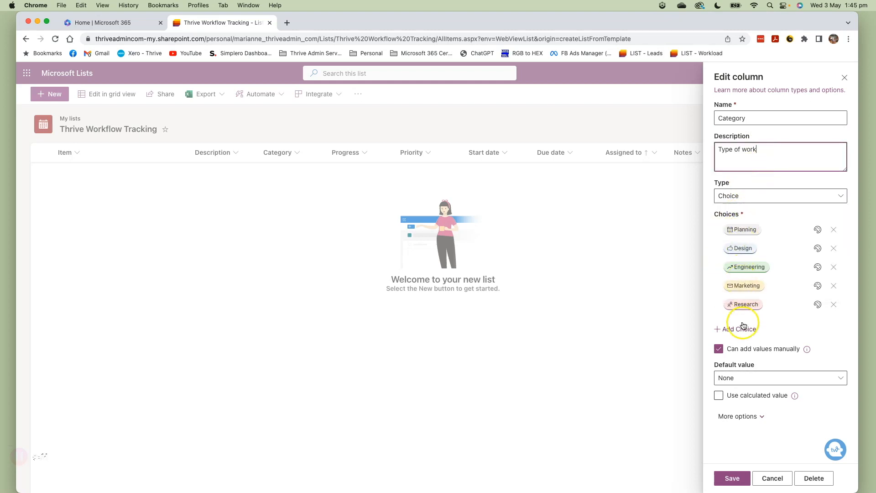
{"action": "left_click", "coordinate": [739, 229]}
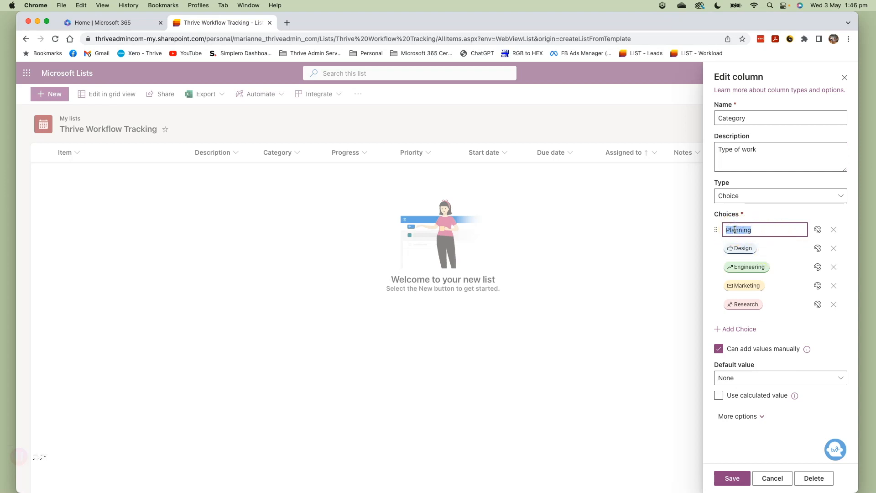
{"action": "type", "text": "D"}
{"action": "type", "text": "D"}
{"action": "type", "text": "ocument Template"}
Rename the Category column's Design choice to "Teams Setup" and its Engineering choice to "Spreadsheet Templates".
{"action": "left_click", "coordinate": [746, 248]}
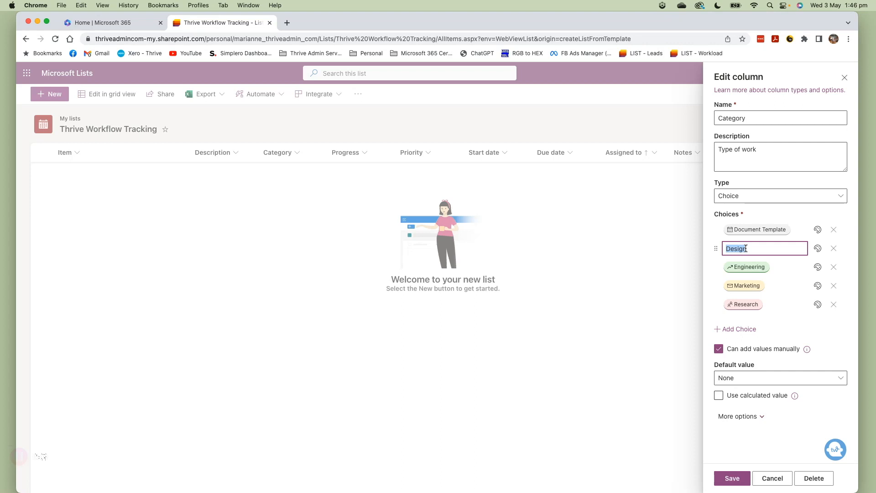
{"action": "type", "text": "Teams Setup"}
{"action": "left_click", "coordinate": [746, 267]}
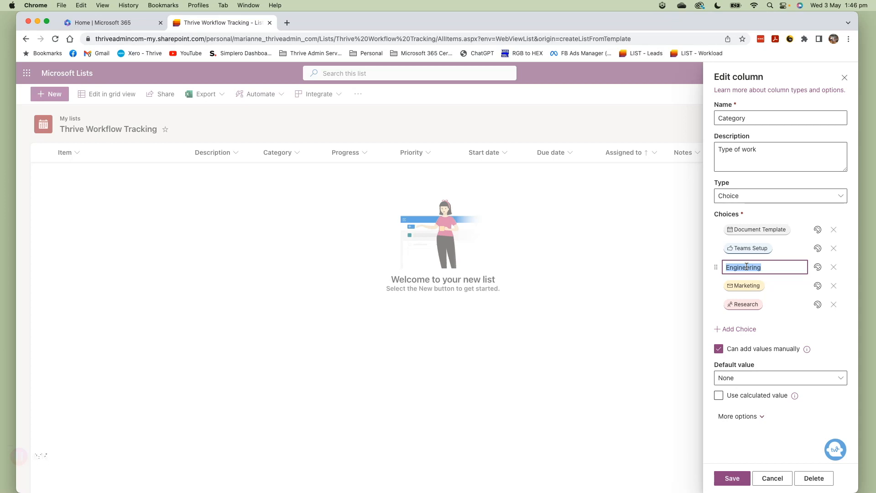
{"action": "type", "text": "Spreadsheet Templates"}
Rename the Category column's Marketing choice to "Forms Creation".
{"action": "left_click", "coordinate": [748, 286]}
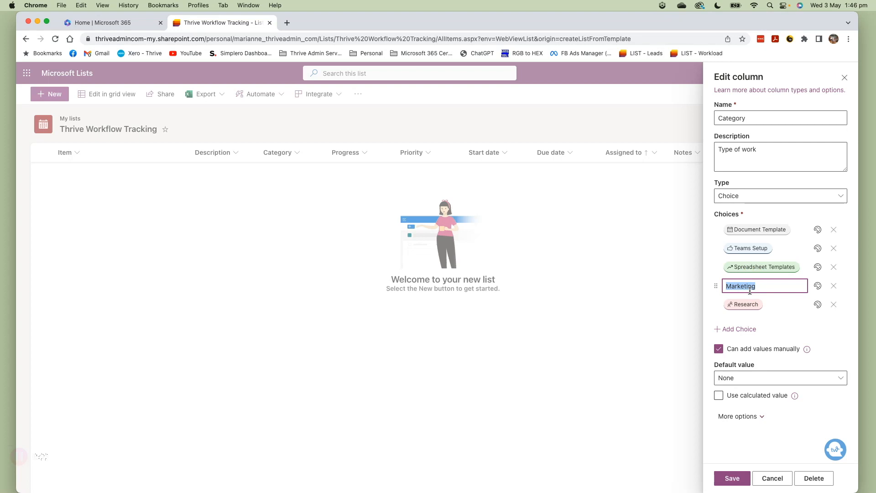
{"action": "type", "text": "Forms Creation"}
{"action": "key", "text": "Tab"}
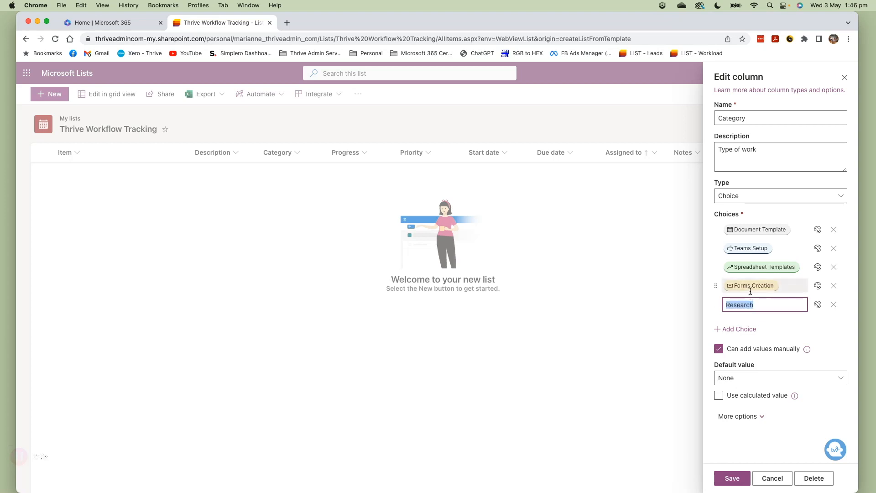
Rename the fourth Category choice to "Email Templates" and the Research choice to "Face to Face Training".
{"action": "left_click", "coordinate": [750, 287]}
{"action": "key", "text": "BackSpace"}
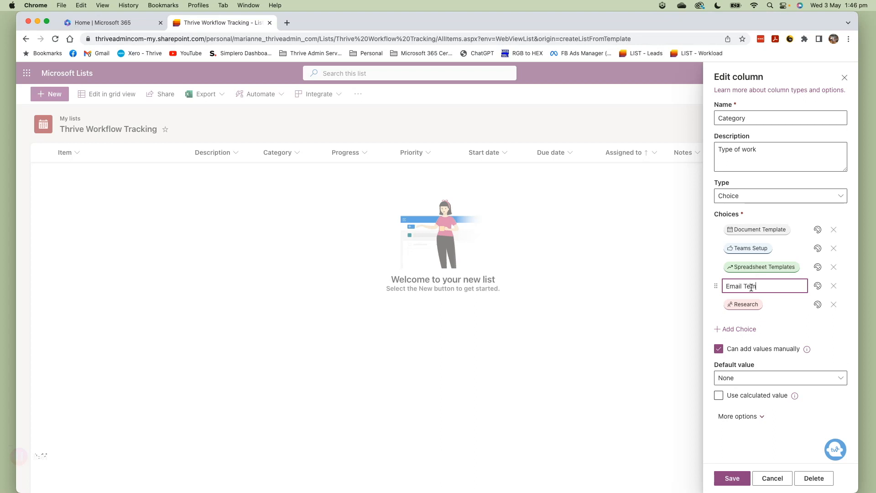
{"action": "left_click", "coordinate": [749, 305]}
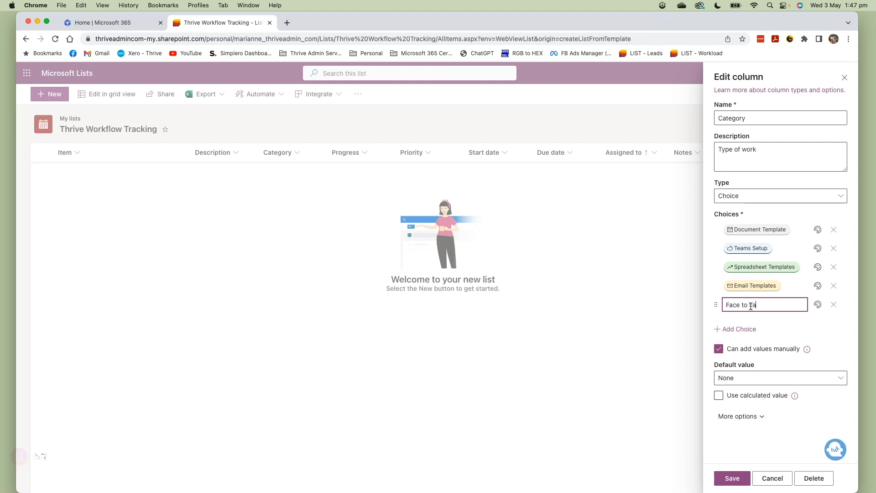
{"action": "type", "text": "ng"}
{"action": "key", "text": "Return"}
{"action": "left_click", "coordinate": [680, 340]}
Add a sixth Category choice with No styles applied, and remove that choice again.
{"action": "left_click", "coordinate": [840, 305]}
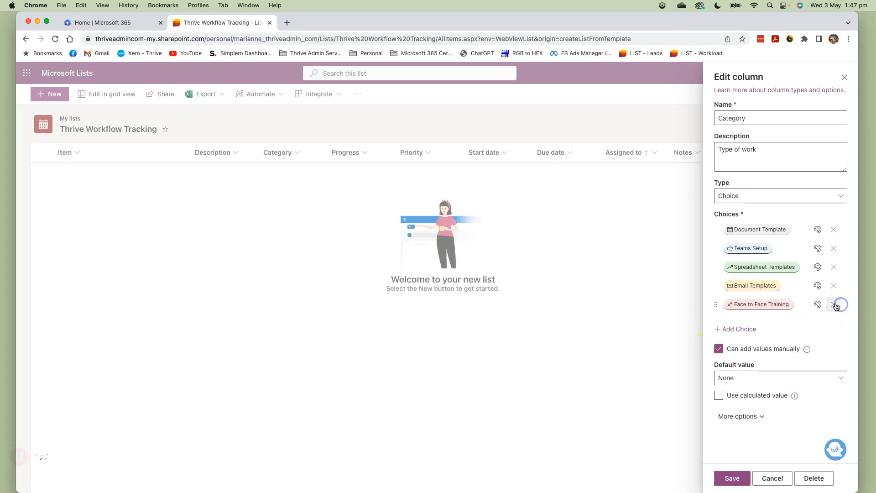
{"action": "left_click", "coordinate": [733, 329]}
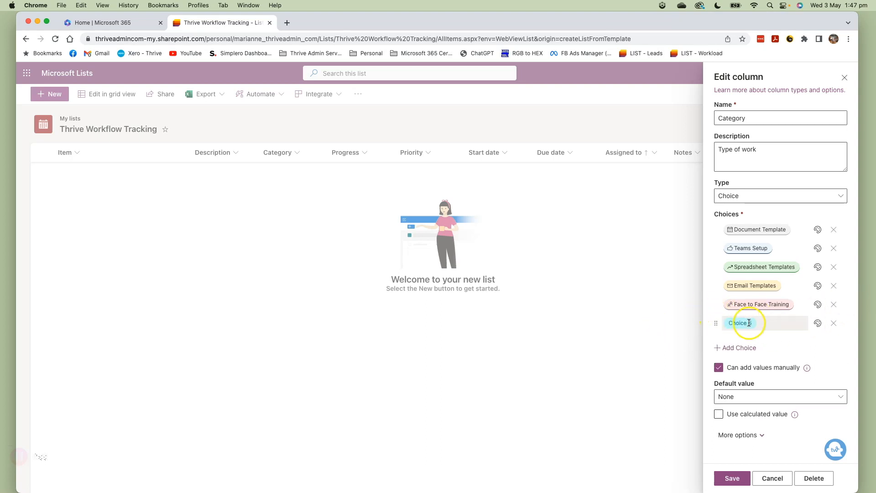
{"action": "left_click", "coordinate": [817, 323]}
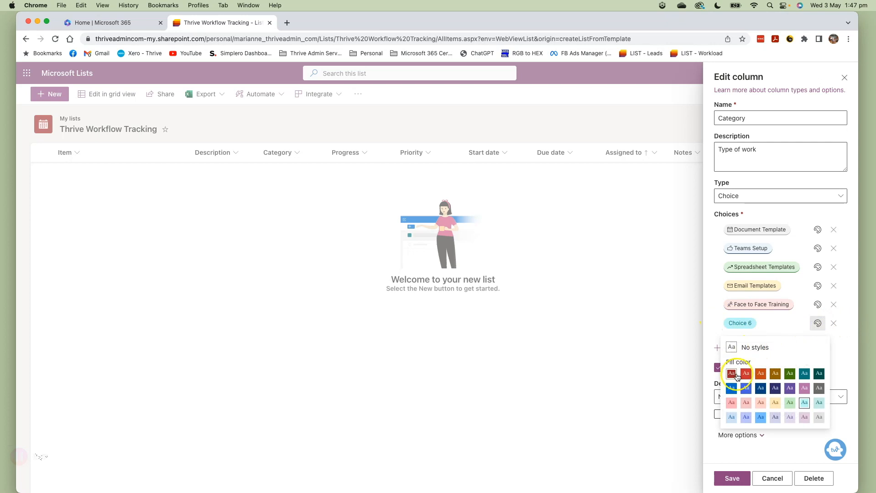
{"action": "left_click", "coordinate": [749, 349]}
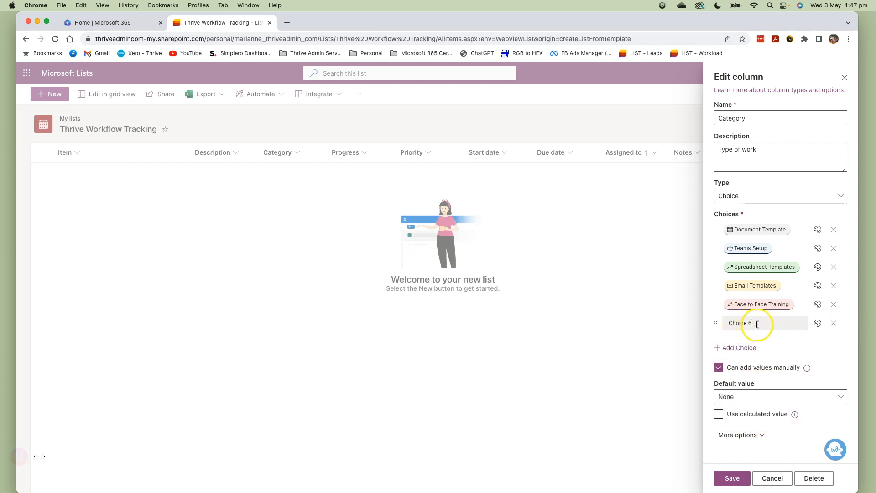
{"action": "left_click", "coordinate": [833, 323]}
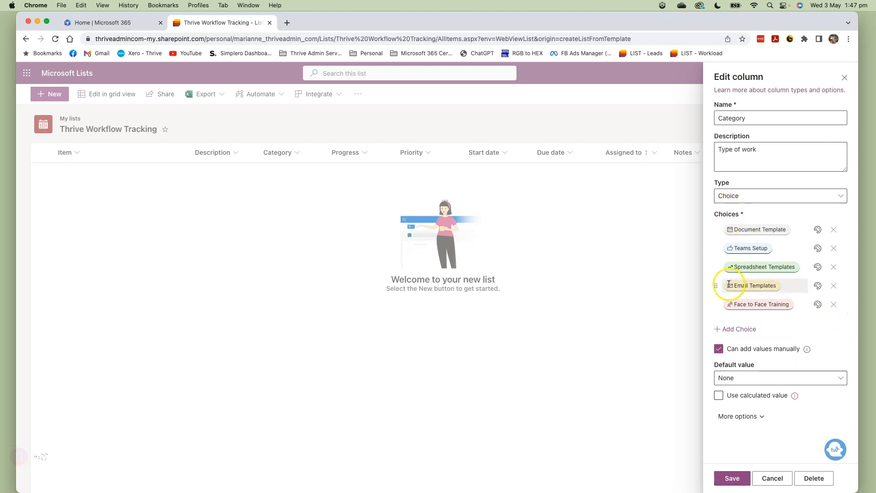
Show the Category column's additional options and turn off Allow multiple selections.
{"action": "left_click", "coordinate": [732, 230]}
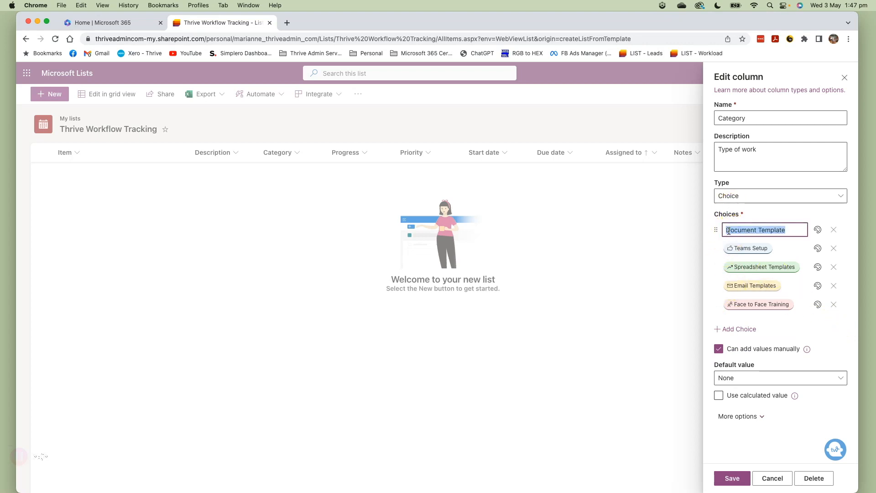
{"action": "left_click", "coordinate": [829, 341]}
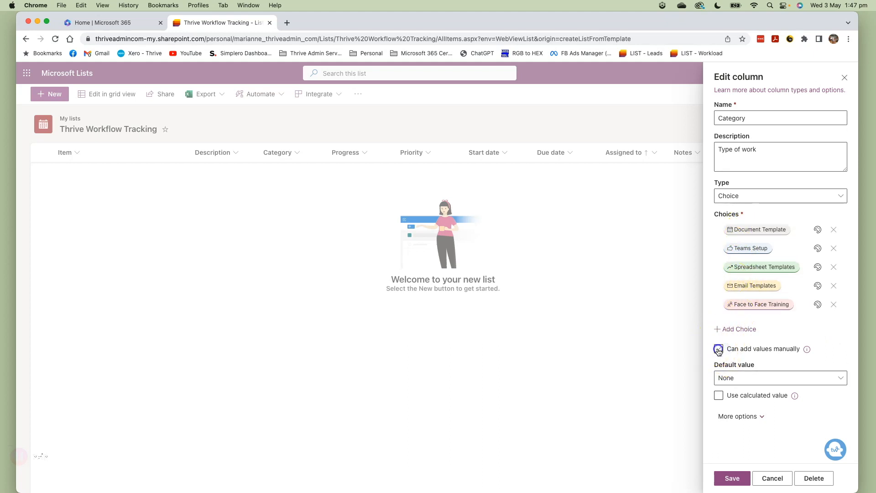
{"action": "left_click", "coordinate": [807, 350]}
{"action": "left_click", "coordinate": [807, 350]}
{"action": "left_click", "coordinate": [737, 416]}
{"action": "scroll", "coordinate": [737, 416], "scroll_direction": "down", "scroll_amount": 3}
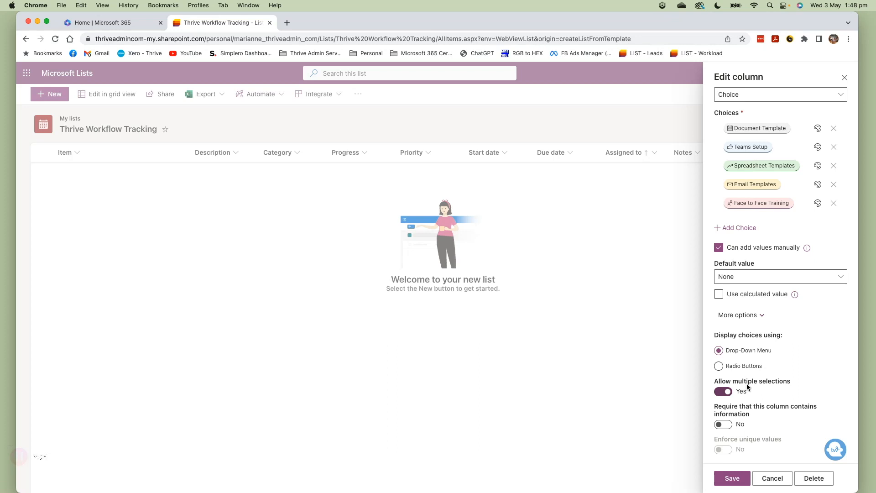
{"action": "left_click", "coordinate": [729, 392]}
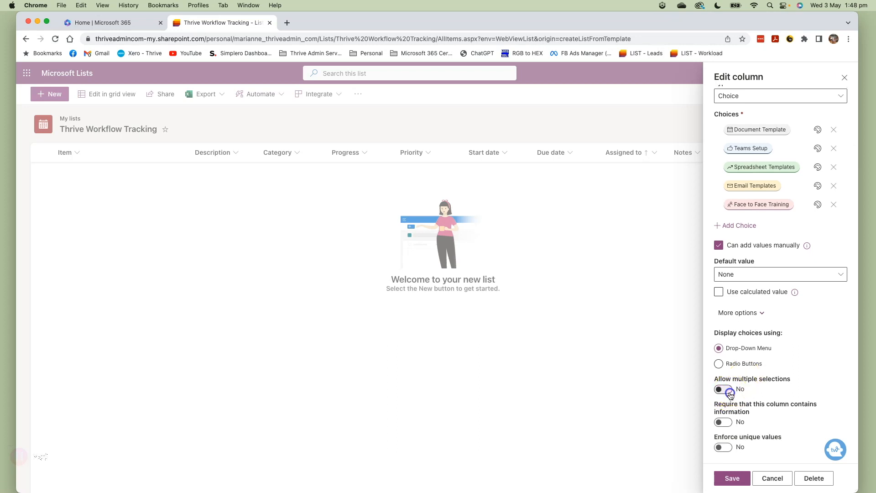
Require that the Category column contains information and save the column, accepting the change to single selection.
{"action": "scroll", "coordinate": [790, 379], "scroll_direction": "down", "scroll_amount": 1}
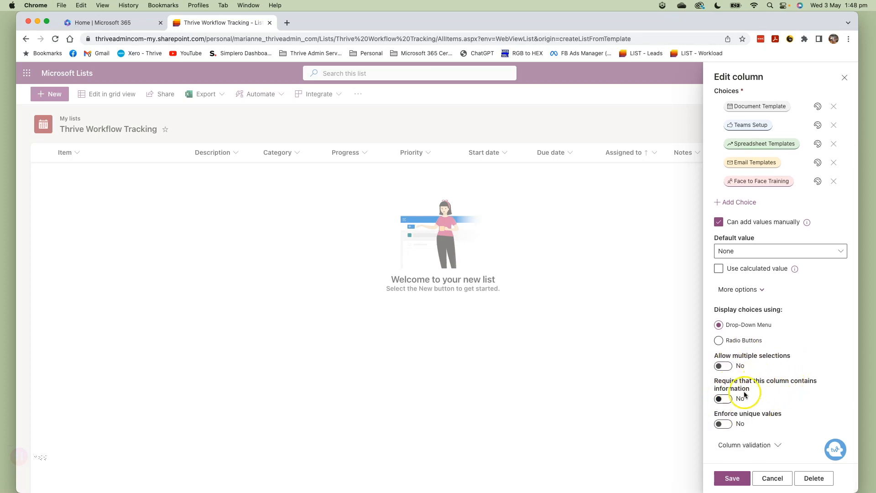
{"action": "left_click", "coordinate": [723, 398]}
{"action": "left_click", "coordinate": [771, 445]}
{"action": "scroll", "coordinate": [775, 420], "scroll_direction": "down", "scroll_amount": 5}
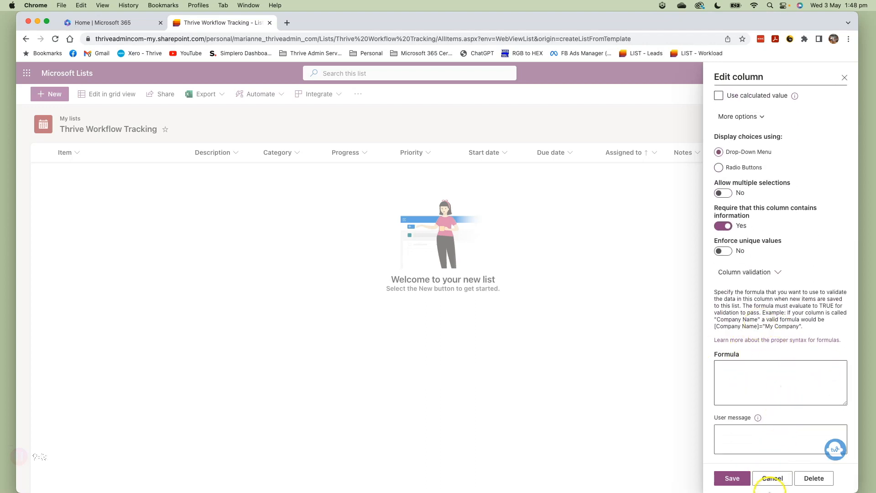
{"action": "left_click", "coordinate": [732, 479]}
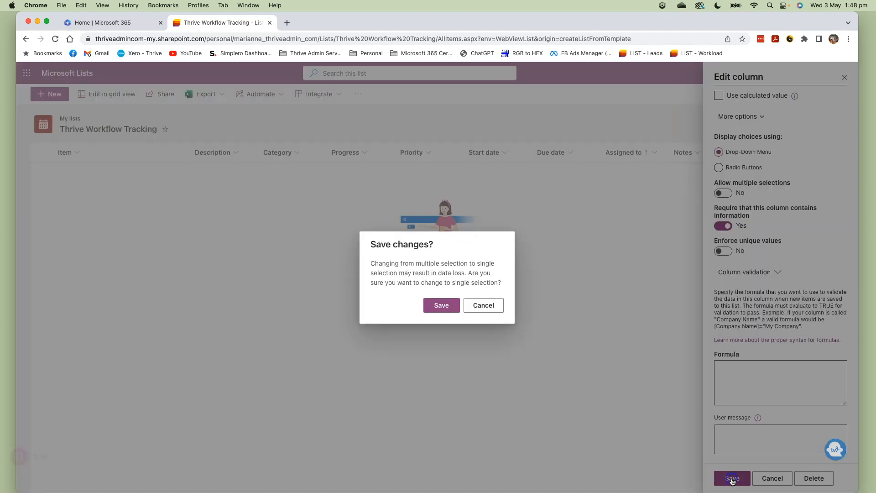
{"action": "left_click", "coordinate": [440, 304]}
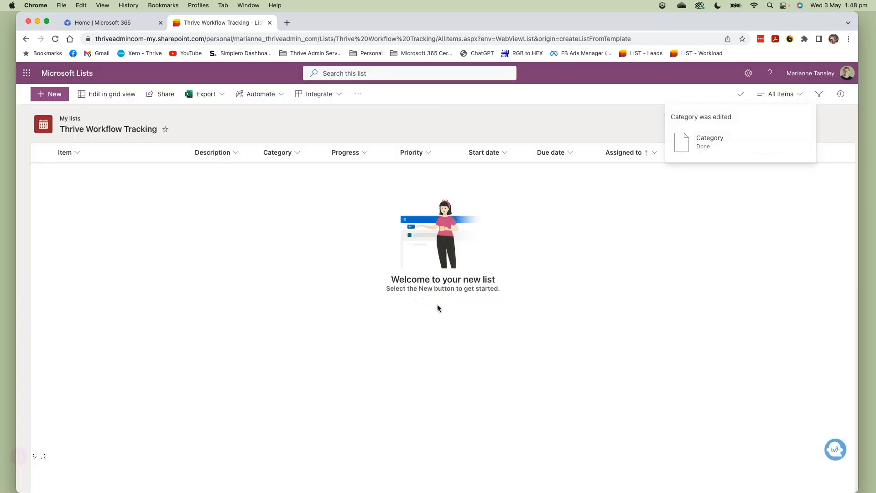
Set the Progress column to display its choices using Radio Buttons and save the column.
{"action": "left_click", "coordinate": [350, 152]}
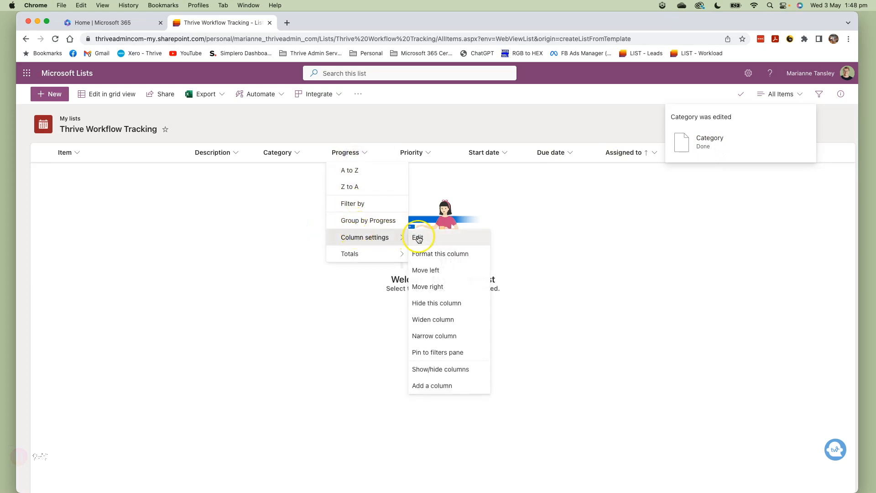
{"action": "left_click", "coordinate": [428, 238]}
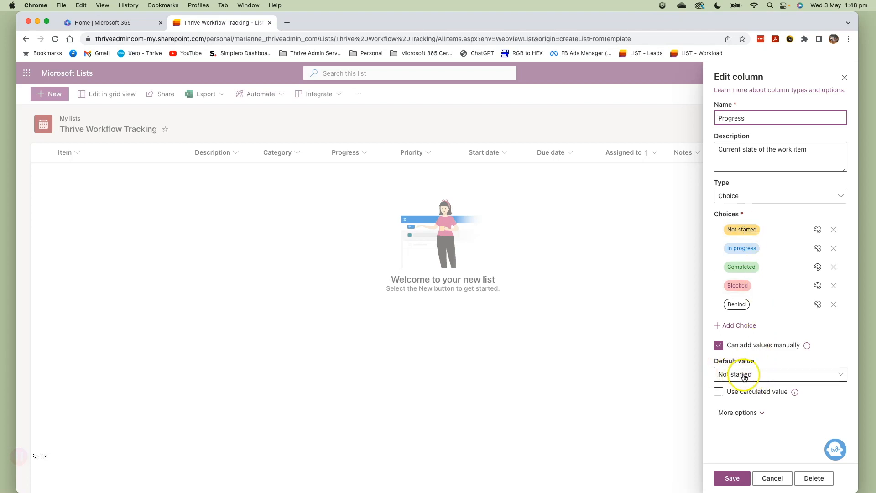
{"action": "left_click", "coordinate": [736, 412]}
{"action": "scroll", "coordinate": [744, 365], "scroll_direction": "down", "scroll_amount": 3}
{"action": "left_click", "coordinate": [728, 341]}
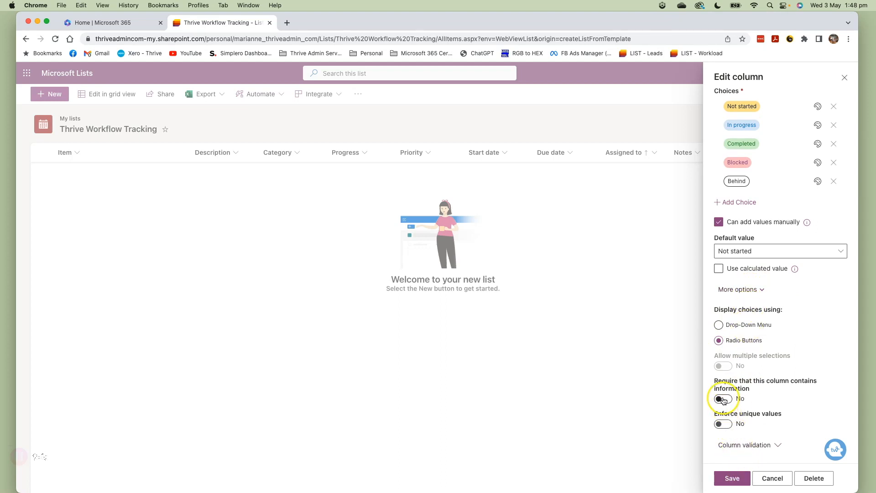
{"action": "left_click", "coordinate": [739, 479]}
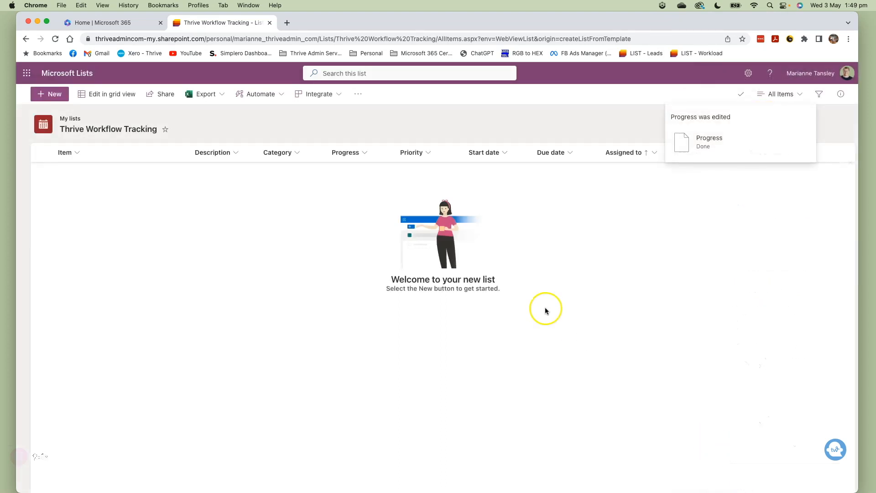
Turn off Can add values manually for the Priority column and save the column.
{"action": "left_click", "coordinate": [419, 153]}
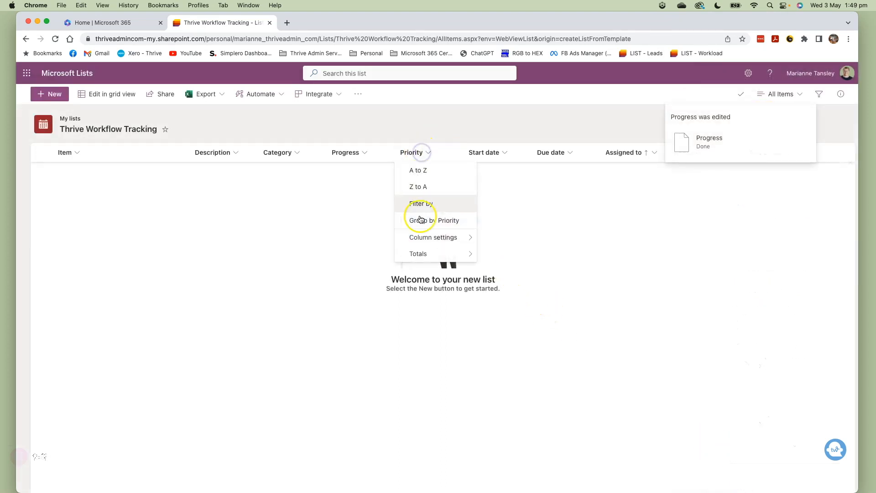
{"action": "left_click", "coordinate": [416, 236]}
{"action": "left_click", "coordinate": [507, 240]}
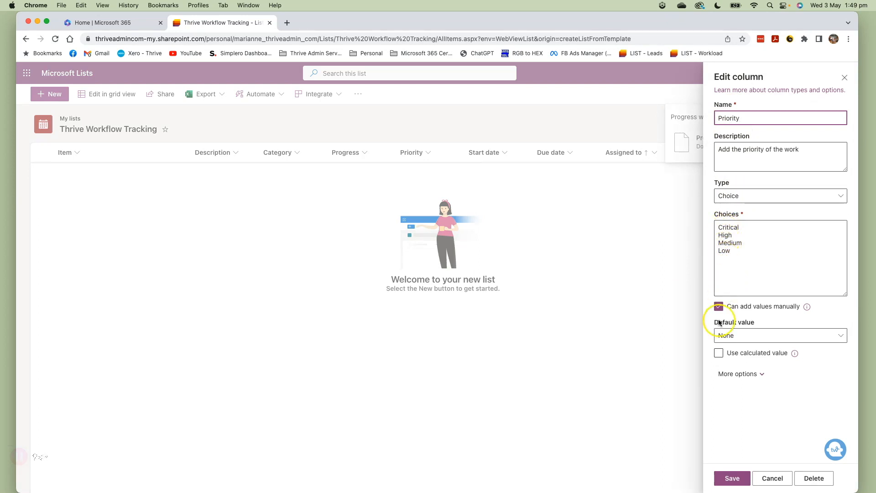
{"action": "left_click", "coordinate": [734, 374]}
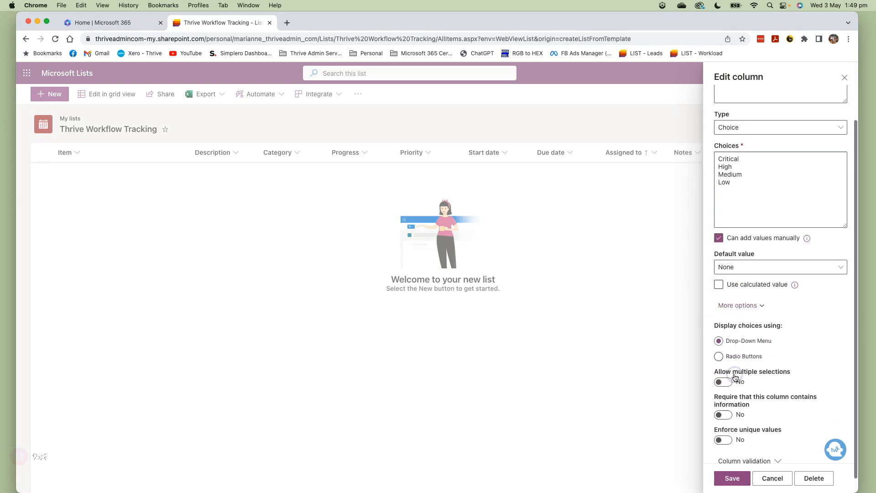
{"action": "scroll", "coordinate": [734, 377], "scroll_direction": "down", "scroll_amount": 2}
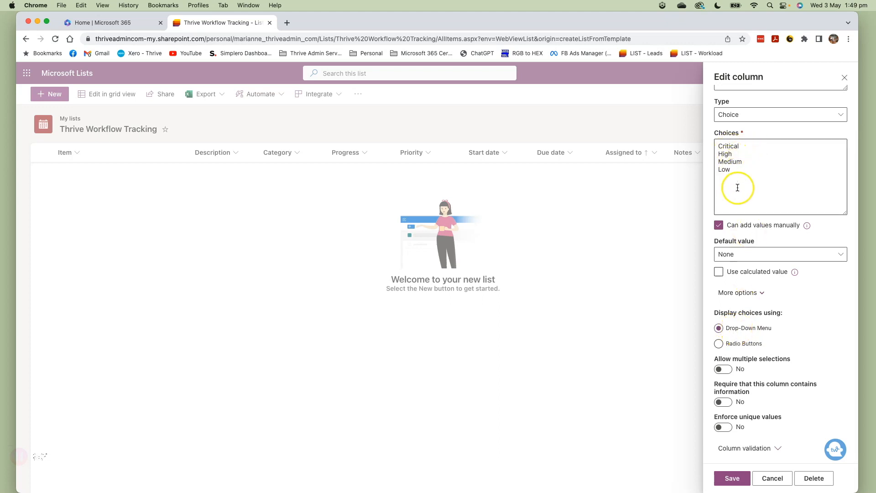
{"action": "scroll", "coordinate": [737, 358], "scroll_direction": "down", "scroll_amount": 1}
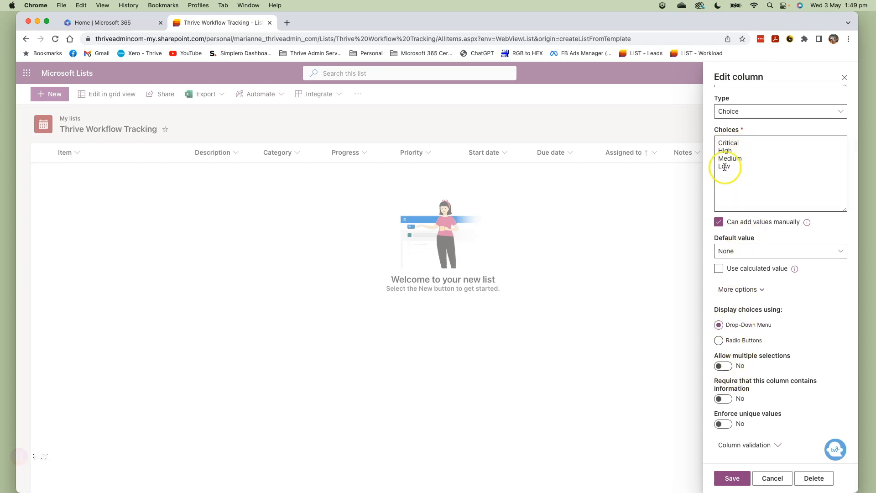
{"action": "left_click", "coordinate": [719, 222]}
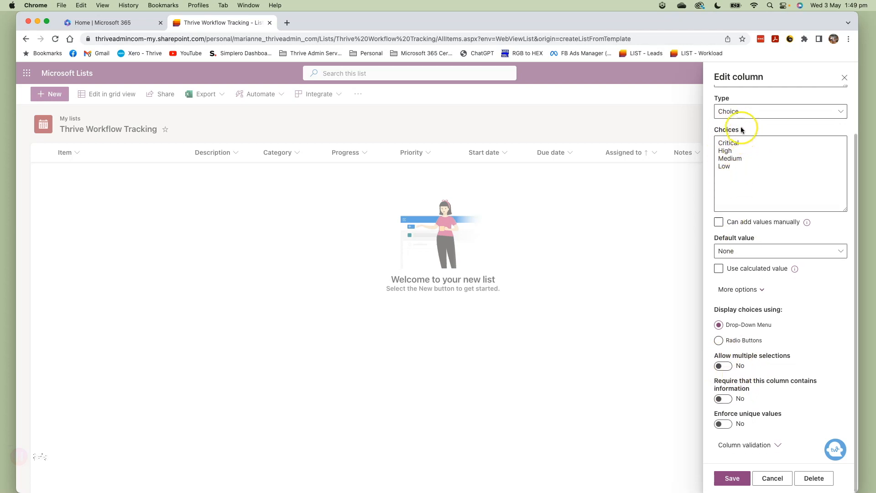
{"action": "left_click", "coordinate": [731, 478]}
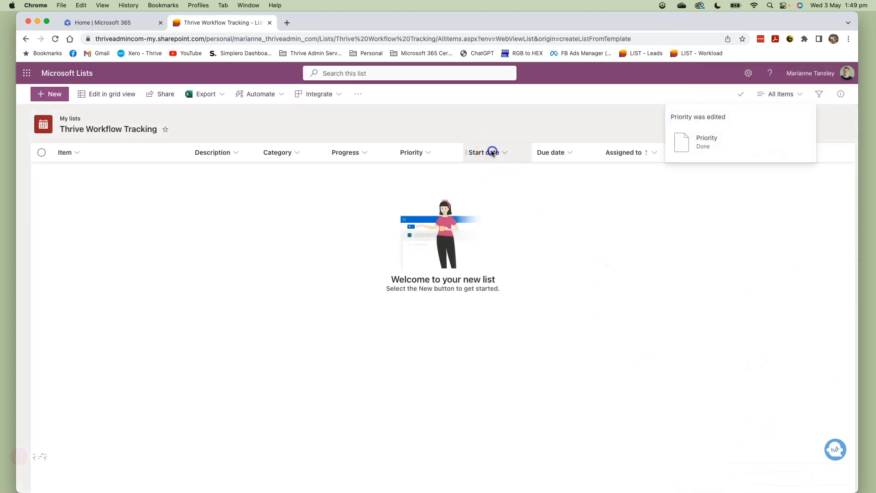
Review the Start date column's settings, including its additional options, and close them without saving.
{"action": "left_click", "coordinate": [503, 152]}
{"action": "mouse_move", "coordinate": [503, 239]}
{"action": "left_click", "coordinate": [572, 238]}
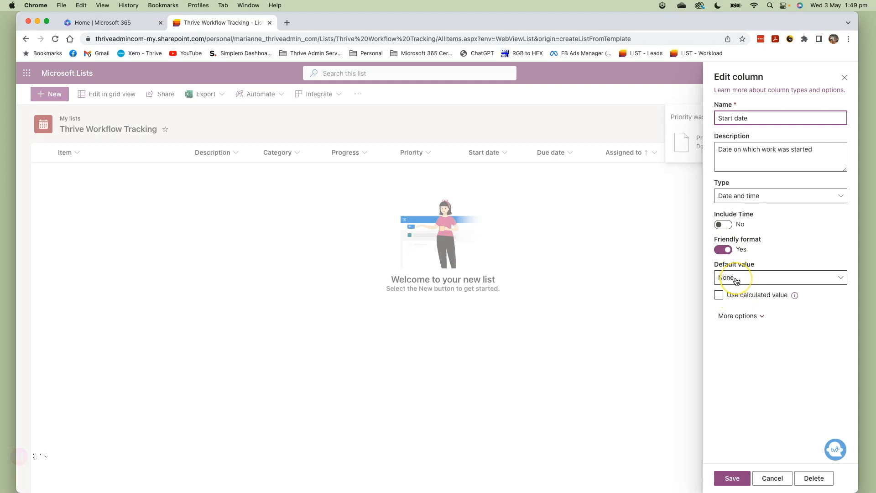
{"action": "left_click", "coordinate": [736, 319]}
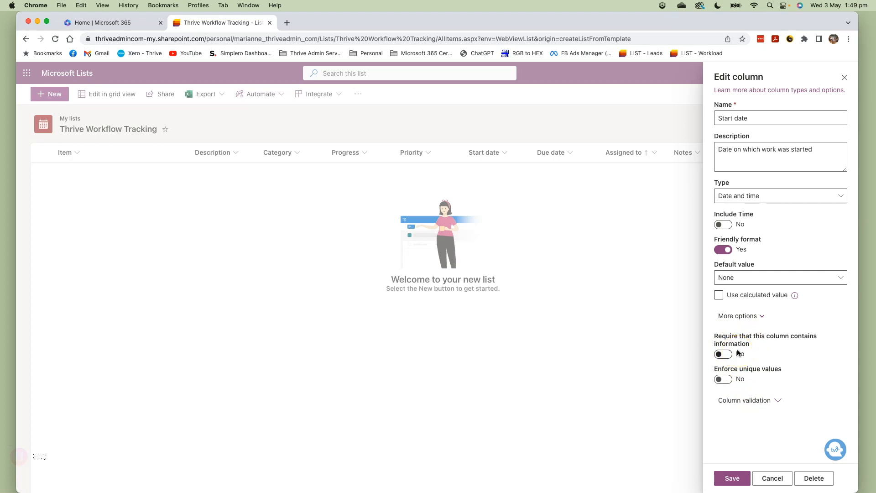
{"action": "left_click", "coordinate": [773, 477]}
Review the Due date column's settings and close them without saving.
{"action": "left_click", "coordinate": [552, 152]}
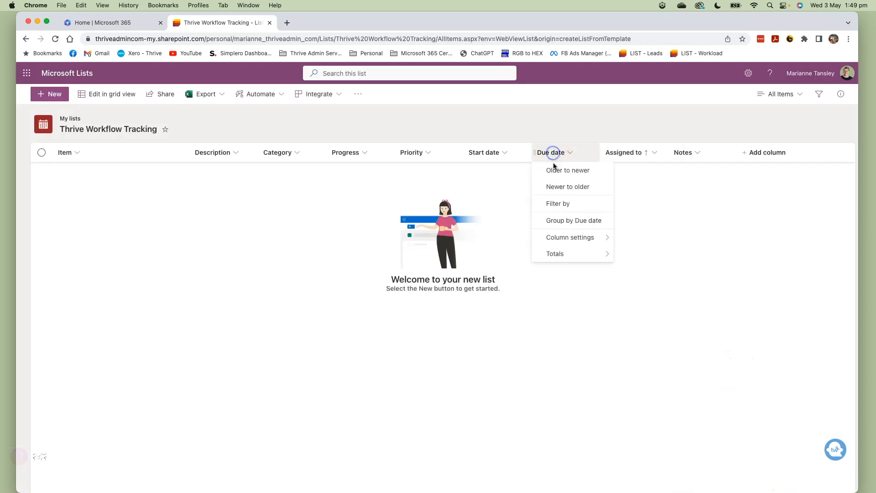
{"action": "mouse_move", "coordinate": [580, 238]}
{"action": "left_click", "coordinate": [628, 236]}
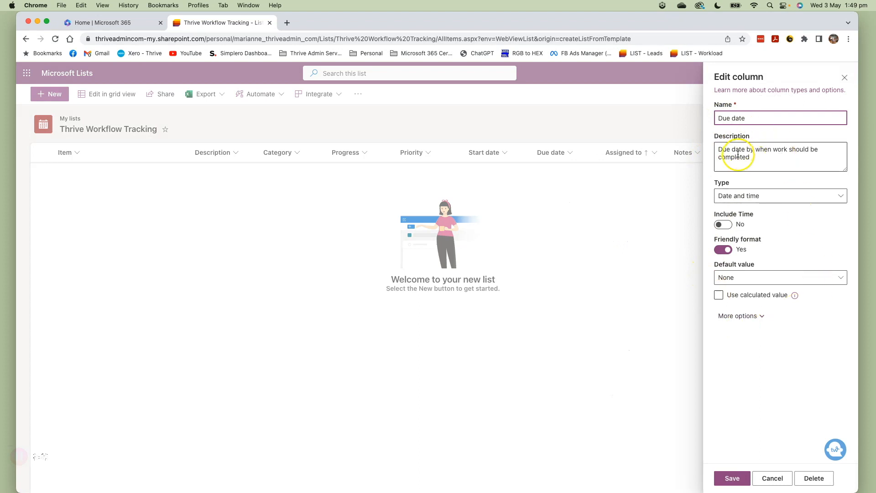
{"action": "left_click", "coordinate": [772, 478]}
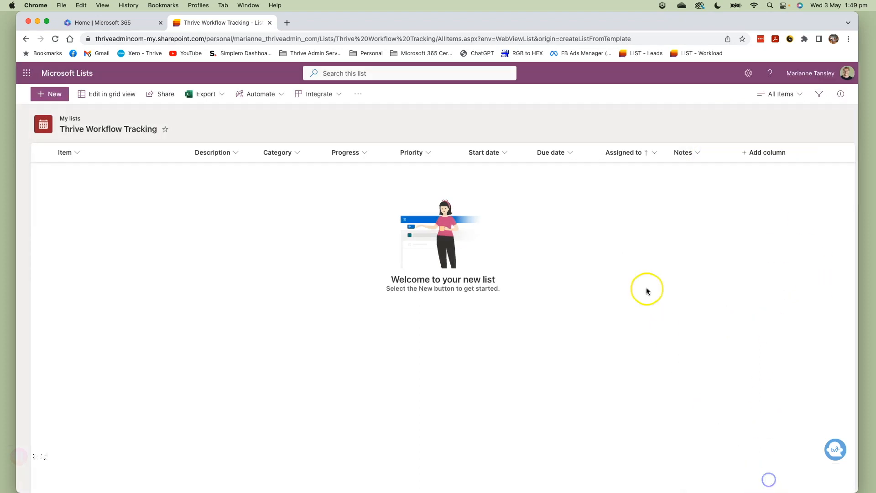
Review the Assigned to column's settings and additional options, and close them without saving.
{"action": "left_click", "coordinate": [643, 156]}
{"action": "mouse_move", "coordinate": [647, 236]}
{"action": "left_click", "coordinate": [702, 237]}
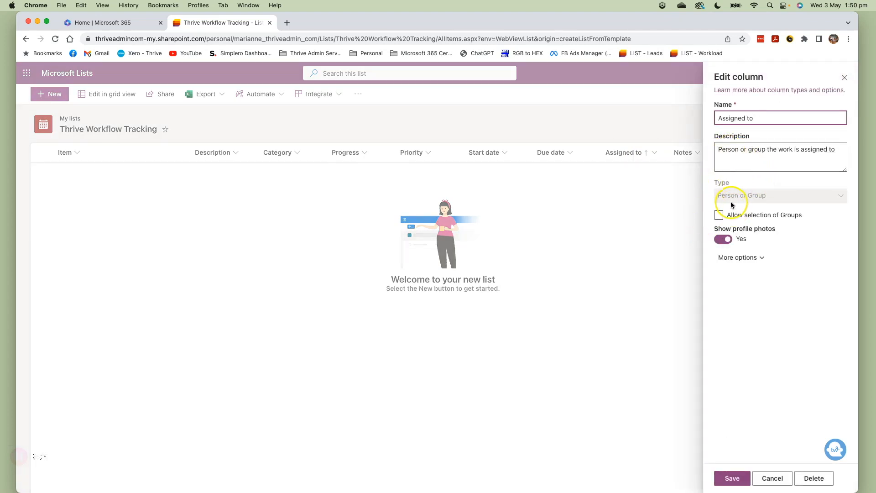
{"action": "left_click", "coordinate": [736, 257]}
{"action": "left_click", "coordinate": [771, 478]}
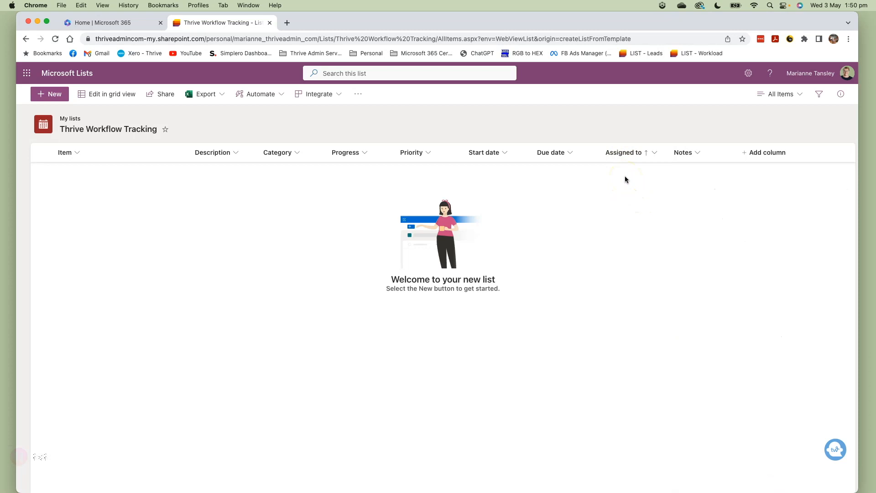
Review the Notes column's settings and close them without saving.
{"action": "mouse_move", "coordinate": [687, 171]}
{"action": "left_click", "coordinate": [767, 169]}
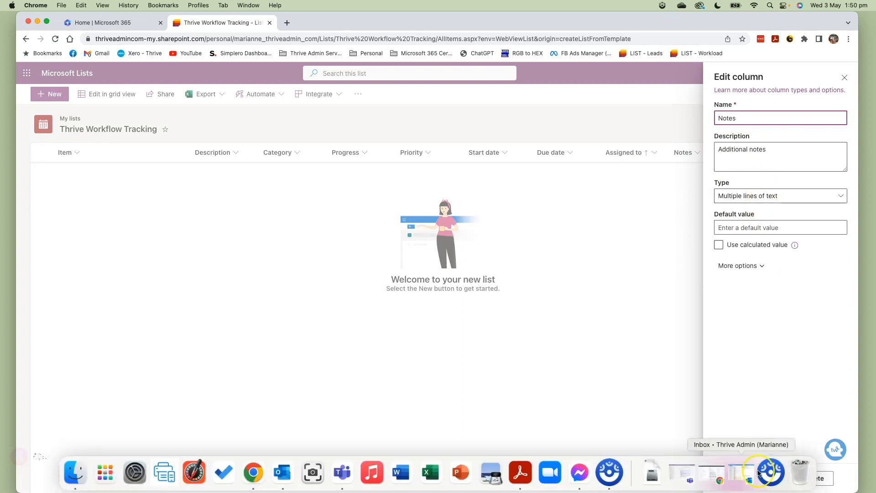
{"action": "left_click", "coordinate": [773, 478]}
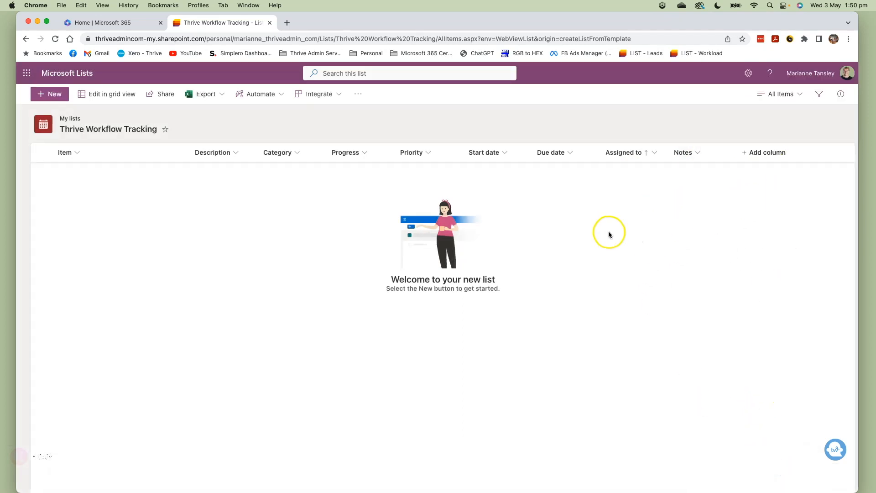
Start a new list item and enter "Test Client A - Report Template" as its Item value.
{"action": "left_click", "coordinate": [251, 241]}
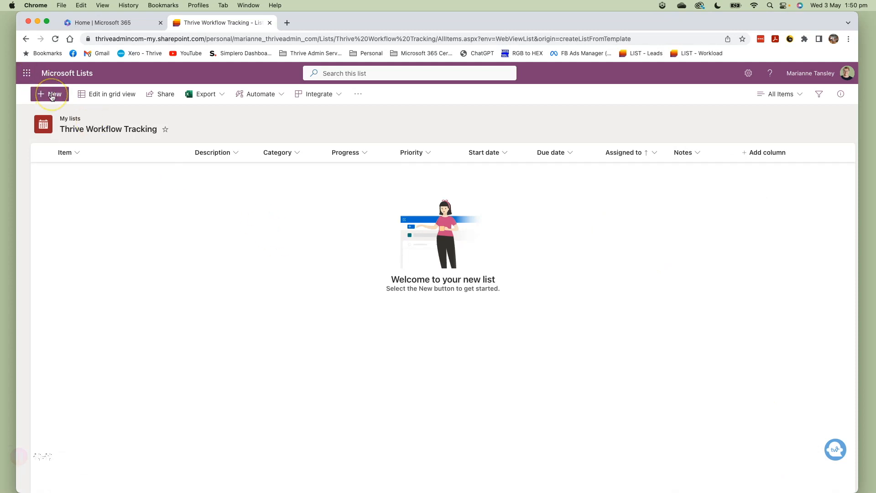
{"action": "double_click", "coordinate": [72, 175]}
{"action": "left_click", "coordinate": [61, 97]}
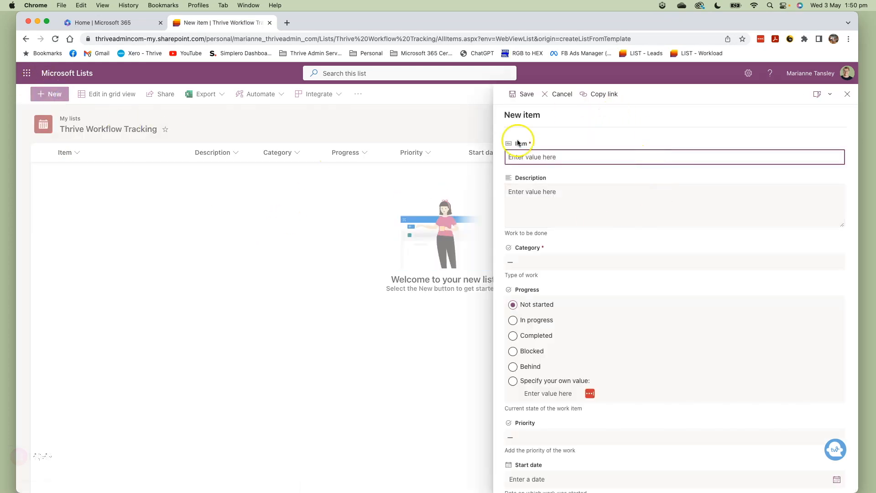
{"action": "scroll", "coordinate": [630, 206], "scroll_direction": "down", "scroll_amount": 5}
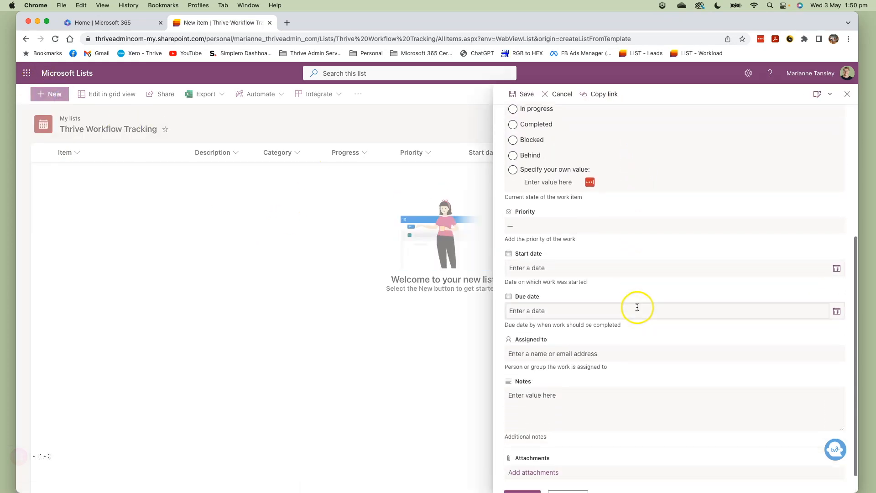
{"action": "scroll", "coordinate": [634, 318], "scroll_direction": "up", "scroll_amount": 5}
{"action": "left_click", "coordinate": [524, 155]}
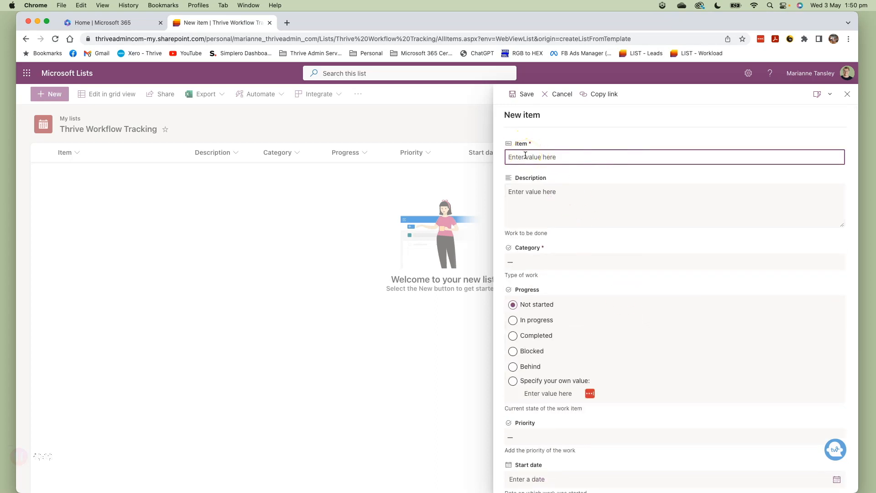
{"action": "type", "text": "Test Client A"}
{"action": "type", "text": "- Report Template"}
Enter the description "Full technical report template. Client A contact: XXX" and, after a blank line, "Quote fee $XX, deposit 50%, balance on completion.".
{"action": "left_click", "coordinate": [538, 202]}
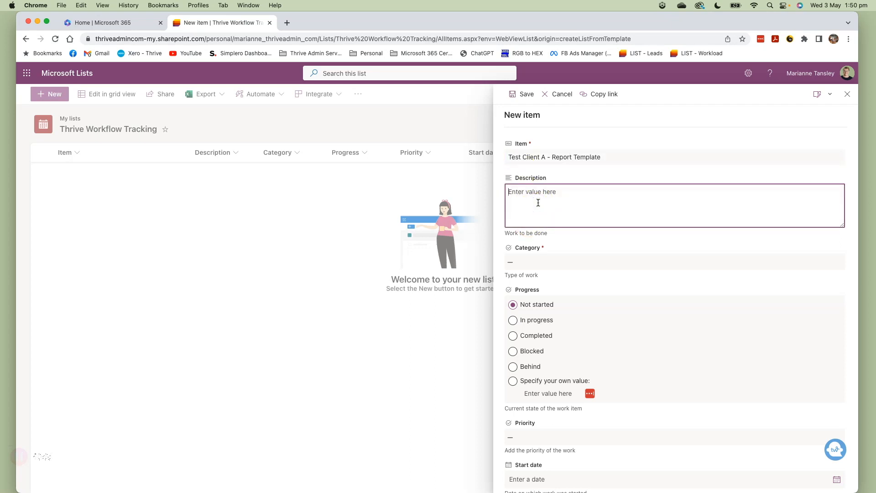
{"action": "type", "text": "Full technical report template. Client A contact:"}
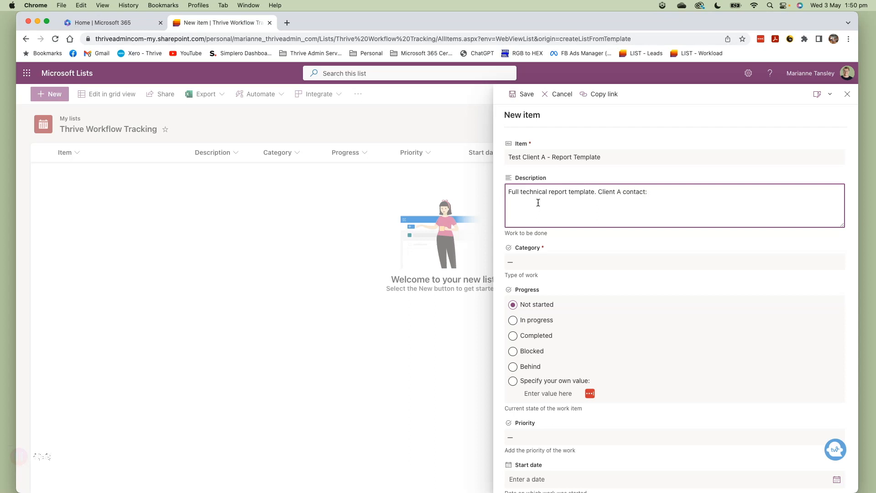
{"action": "type", "text": " XXX"}
{"action": "key", "text": "Return"}
{"action": "key", "text": "Return"}
{"action": "type", "text": "Quote fee $XX, deposit 50%, balance on completion."}
Set the new item's Category to Document Template.
{"action": "left_click", "coordinate": [531, 262]}
{"action": "type", "text": "c"}
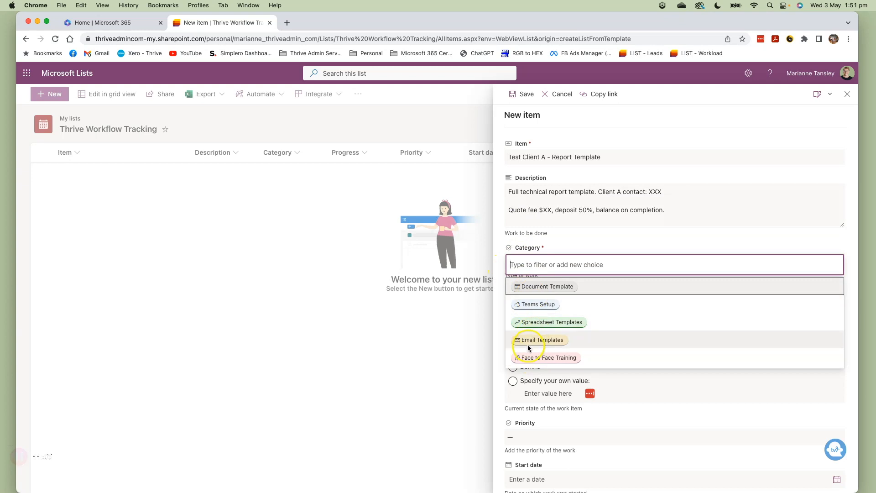
{"action": "left_click", "coordinate": [535, 288]}
Switch the new item's Category to Face to Face Training and back to Document Template.
{"action": "left_click", "coordinate": [592, 261]}
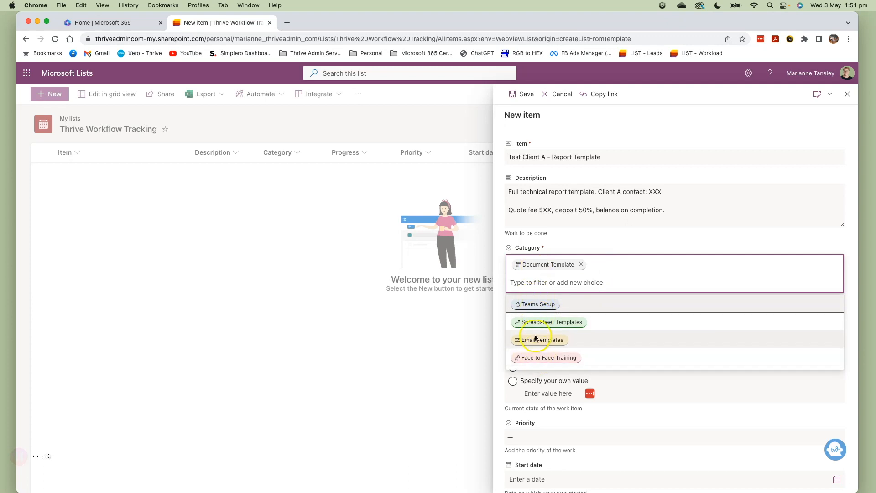
{"action": "left_click", "coordinate": [537, 360]}
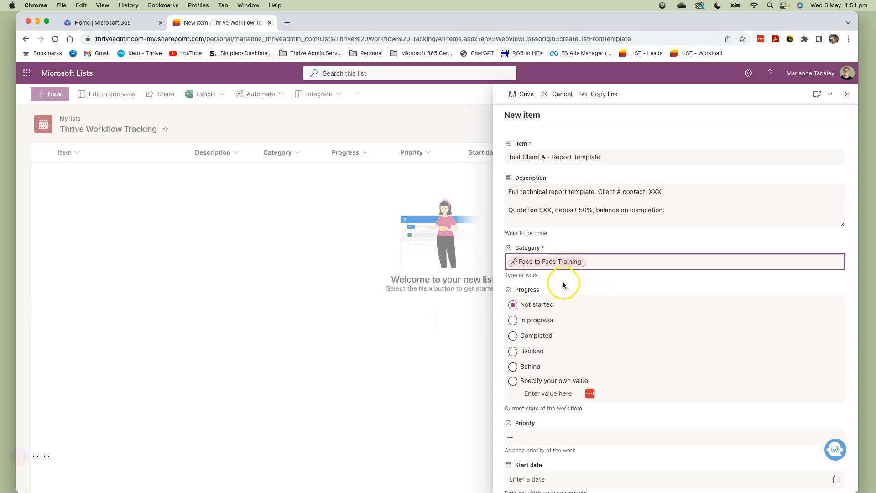
{"action": "left_click", "coordinate": [574, 264]}
{"action": "left_click", "coordinate": [542, 304]}
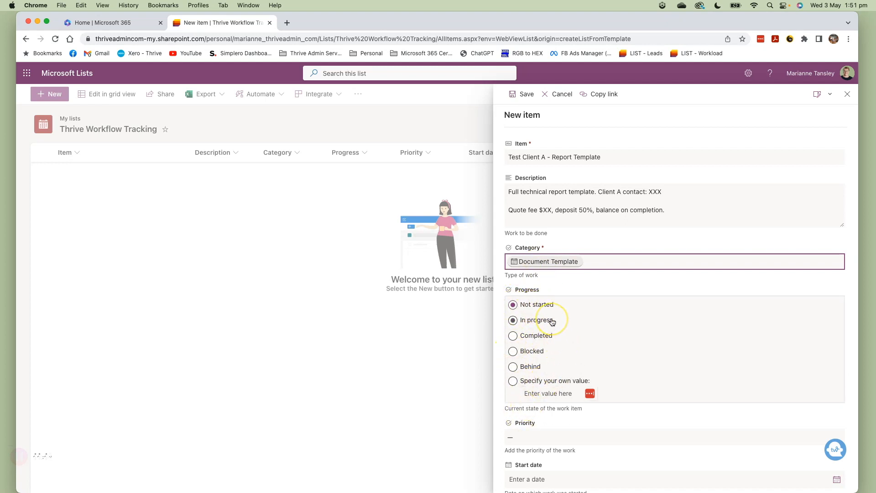
{"action": "scroll", "coordinate": [552, 322], "scroll_direction": "down", "scroll_amount": 3}
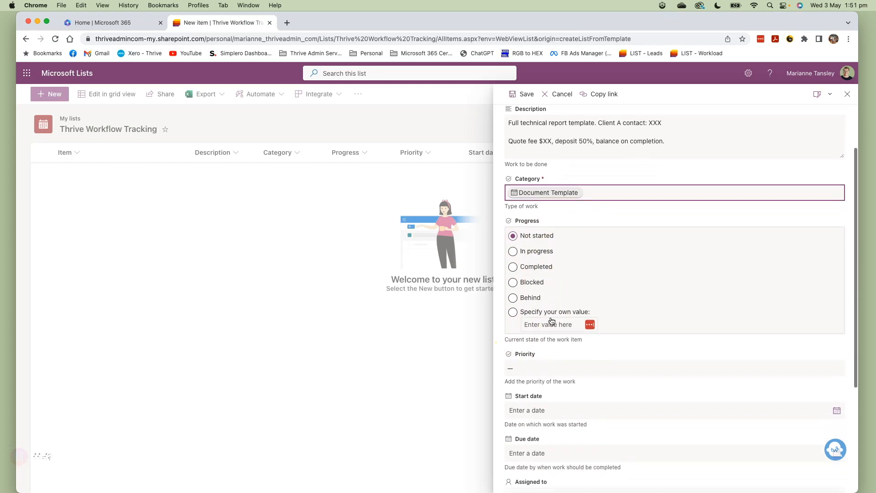
Set the new item's Progress to the custom value "Pending signed agreement" and its Priority to High.
{"action": "left_click", "coordinate": [512, 312]}
{"action": "left_click", "coordinate": [551, 325]}
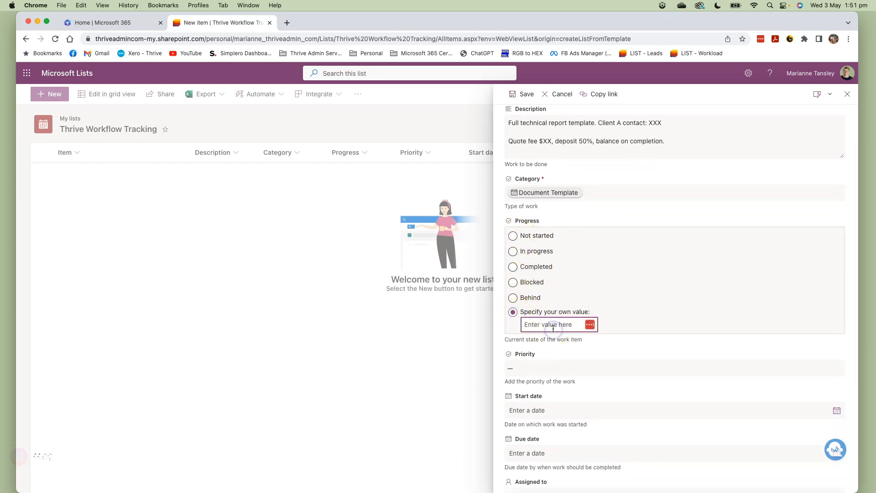
{"action": "type", "text": "Pending "}
{"action": "type", "text": "a"}
{"action": "type", "text": "igned agreement"}
{"action": "left_click", "coordinate": [519, 367]}
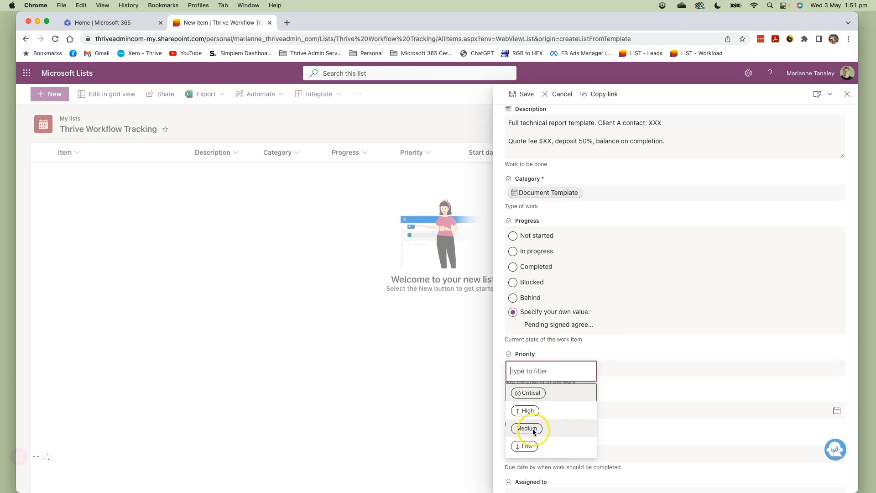
{"action": "left_click", "coordinate": [525, 410]}
Set the item's Start date to 5/2/2023 and its Due date to 5/31/2023.
{"action": "scroll", "coordinate": [524, 388], "scroll_direction": "down", "scroll_amount": 3}
{"action": "left_click", "coordinate": [528, 329]}
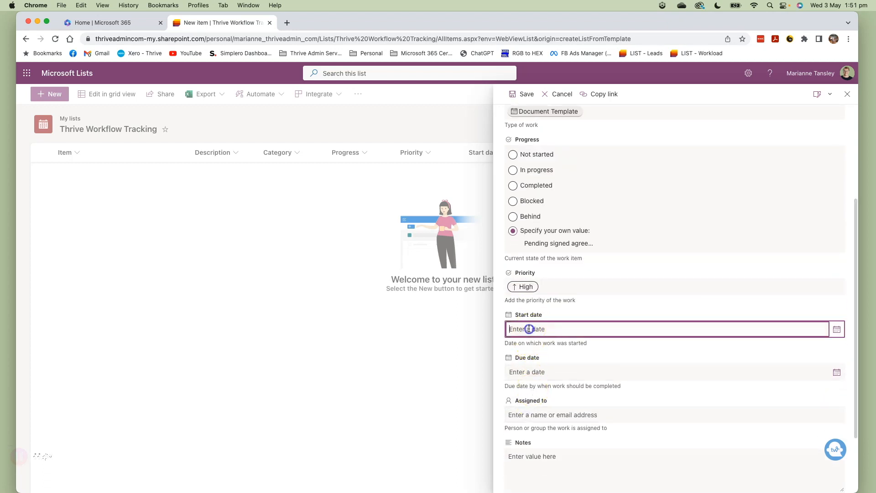
{"action": "left_click", "coordinate": [836, 329]}
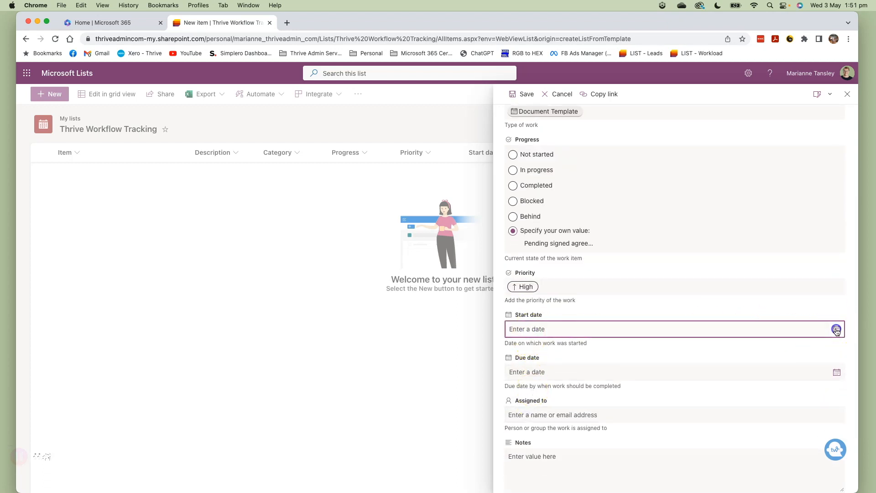
{"action": "left_click", "coordinate": [537, 364]}
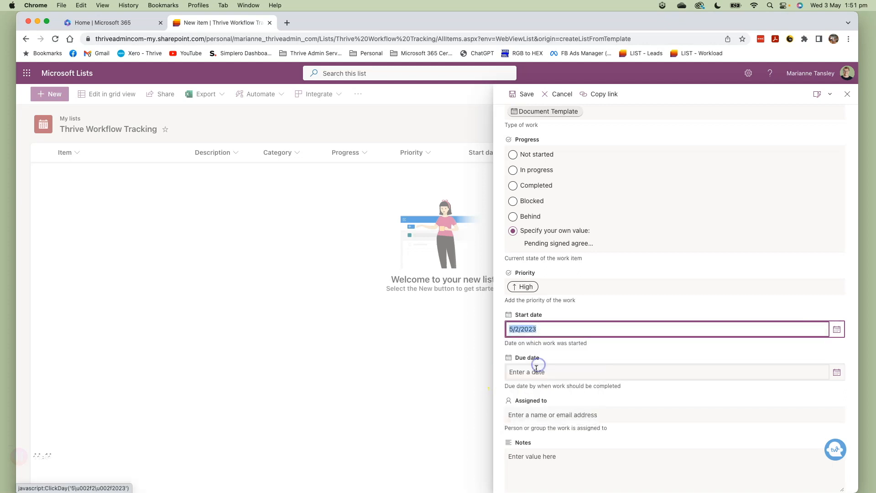
{"action": "left_click", "coordinate": [536, 370]}
{"action": "left_click", "coordinate": [837, 372]}
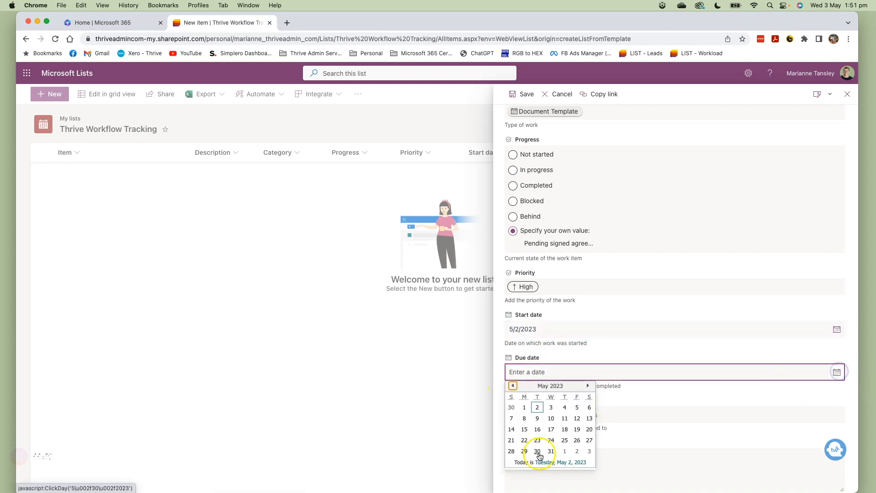
{"action": "left_click", "coordinate": [550, 450]}
Try looking up several people by first name in the Assigned to field, clearing each entry.
{"action": "scroll", "coordinate": [583, 338], "scroll_direction": "down", "scroll_amount": 3}
{"action": "left_click", "coordinate": [550, 332]}
{"action": "type", "text": "mariann"}
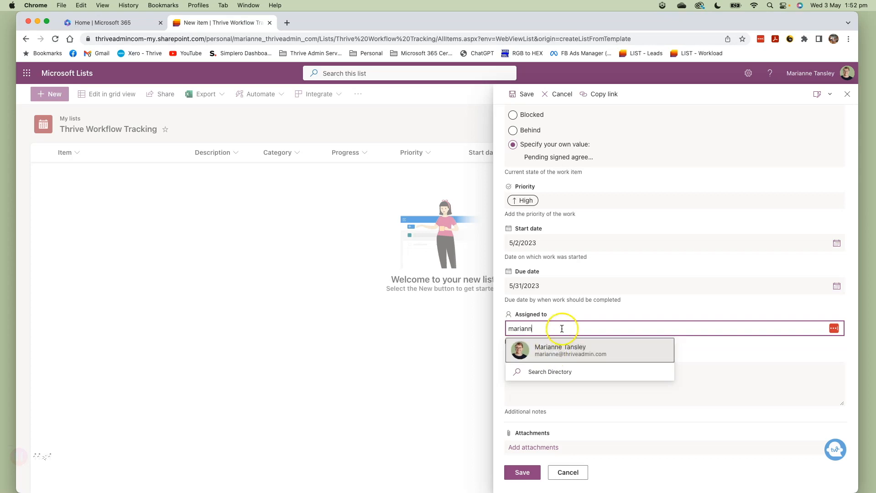
{"action": "key", "text": "BackSpace"}
{"action": "key", "text": "BackSpace"}
{"action": "key", "text": "BackSpace"}
{"action": "key", "text": "BackSpace"}
{"action": "key", "text": "BackSpace"}
{"action": "key", "text": "BackSpace"}
{"action": "key", "text": "BackSpace"}
{"action": "type", "text": "gemma"}
{"action": "key", "text": "BackSpace"}
{"action": "key", "text": "BackSpace"}
{"action": "key", "text": "BackSpace"}
{"action": "key", "text": "BackSpace"}
{"action": "key", "text": "BackSpace"}
{"action": "type", "text": "sarah"}
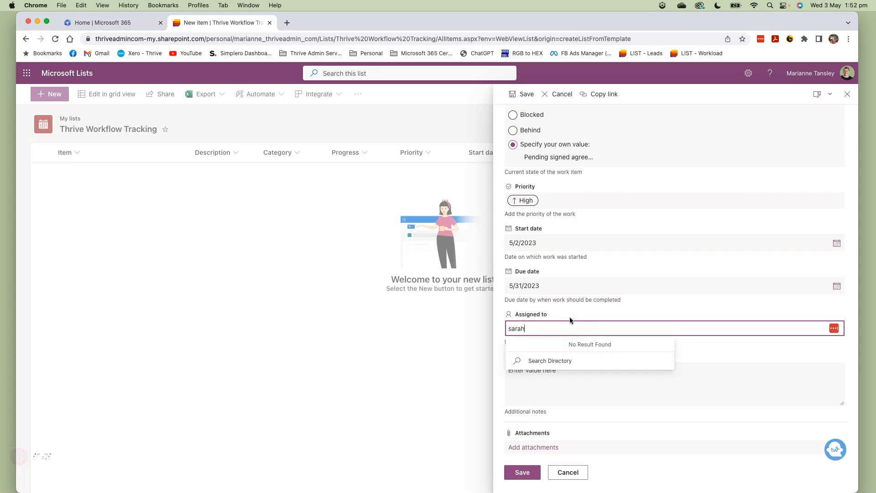
{"action": "key", "text": "BackSpace"}
{"action": "key", "text": "BackSpace"}
{"action": "key", "text": "BackSpace"}
{"action": "key", "text": "BackSpace"}
{"action": "key", "text": "BackSpace"}
Assign the new item to the signed-in account holder by finding their name in the people suggestions.
{"action": "type", "text": "m"}
{"action": "key", "text": "BackSpace"}
{"action": "type", "text": "marianne"}
{"action": "left_click", "coordinate": [566, 350]}
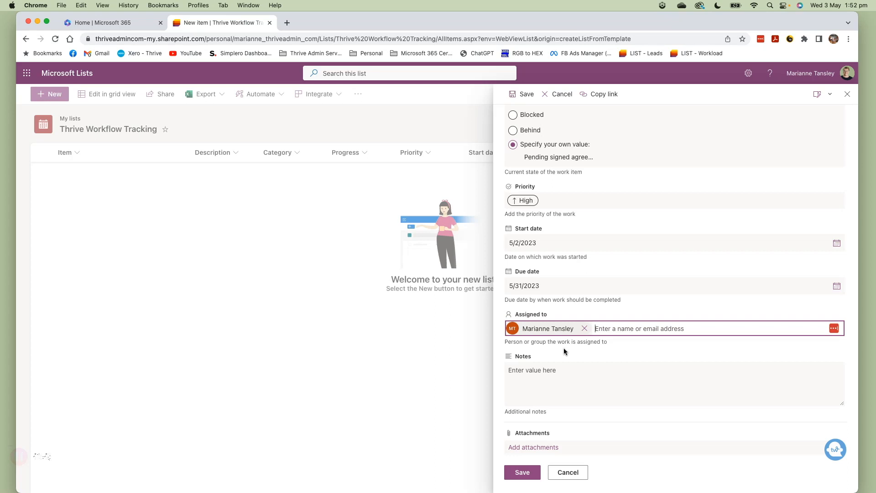
Review the new item's entries, leaving Notes empty, and save the item to the list.
{"action": "left_click", "coordinate": [547, 370]}
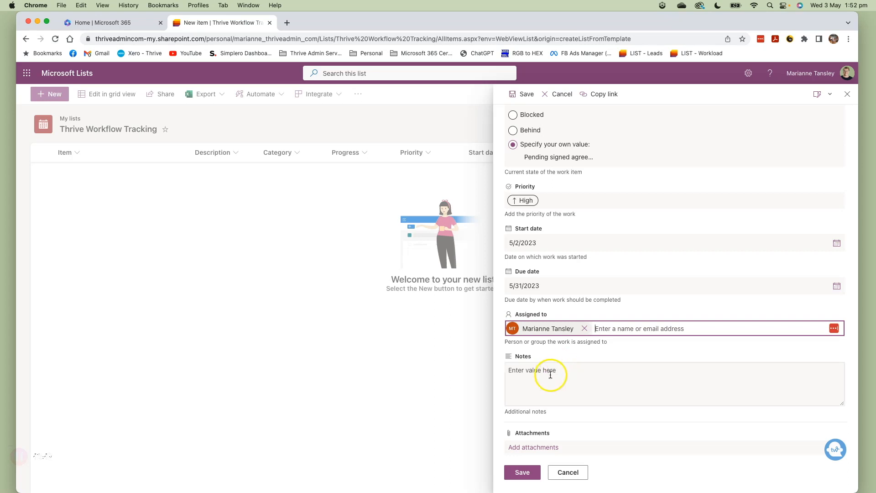
{"action": "scroll", "coordinate": [588, 192], "scroll_direction": "up", "scroll_amount": 5}
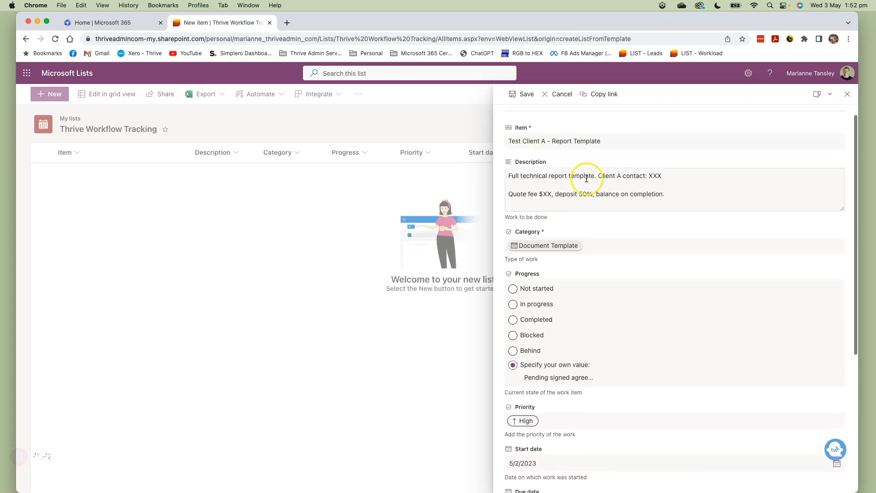
{"action": "scroll", "coordinate": [602, 204], "scroll_direction": "down", "scroll_amount": 5}
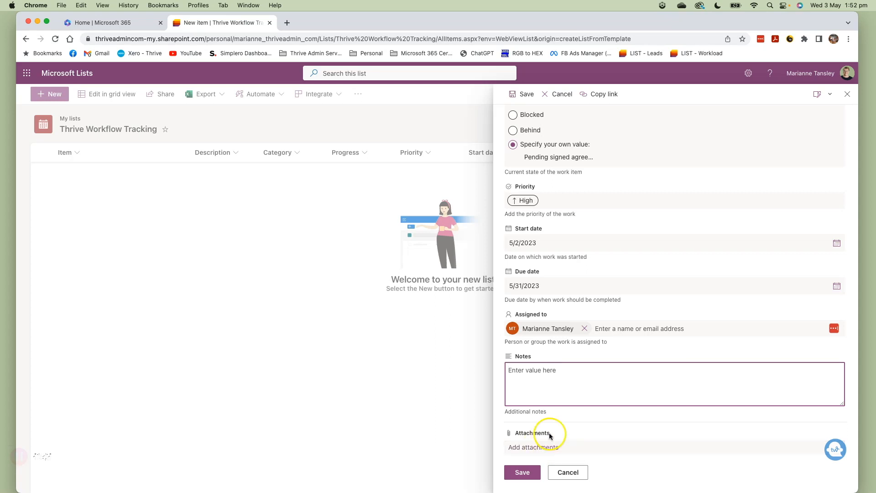
{"action": "left_click", "coordinate": [525, 473]}
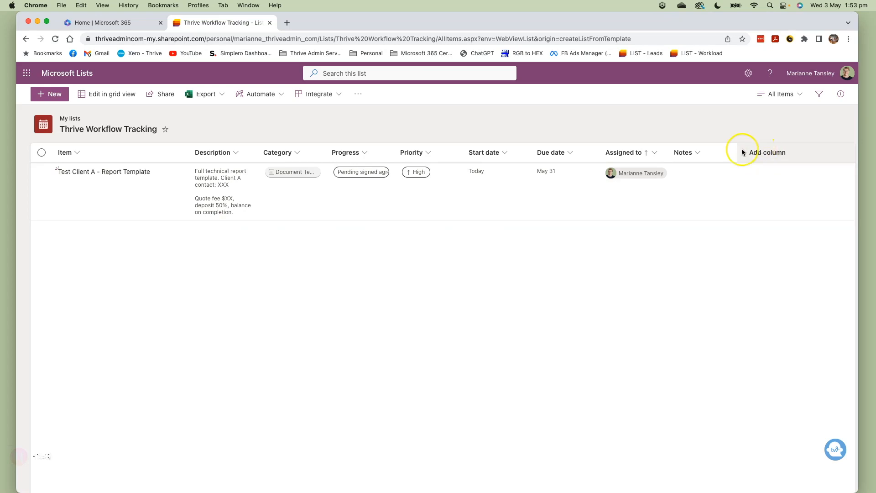
Open the Test Client A - Report Template item to examine its details and comment box, and close it.
{"action": "left_click", "coordinate": [102, 172]}
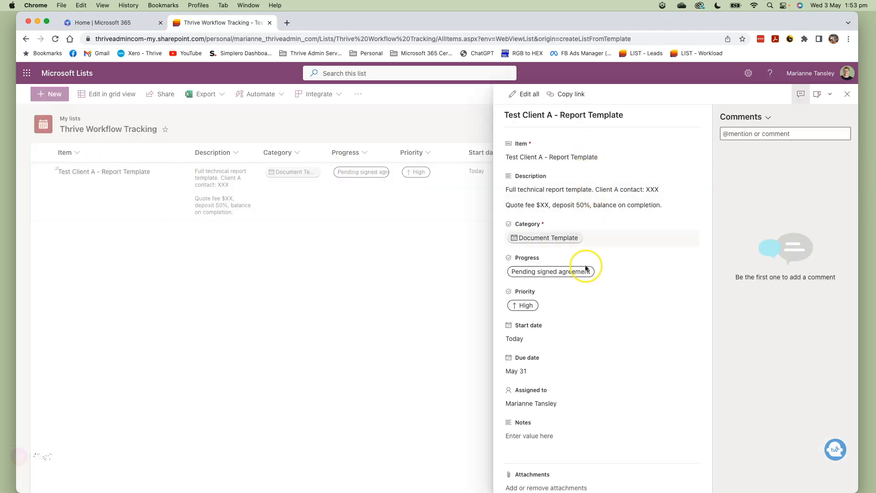
{"action": "scroll", "coordinate": [576, 426], "scroll_direction": "down", "scroll_amount": 1}
{"action": "left_click", "coordinate": [764, 132]}
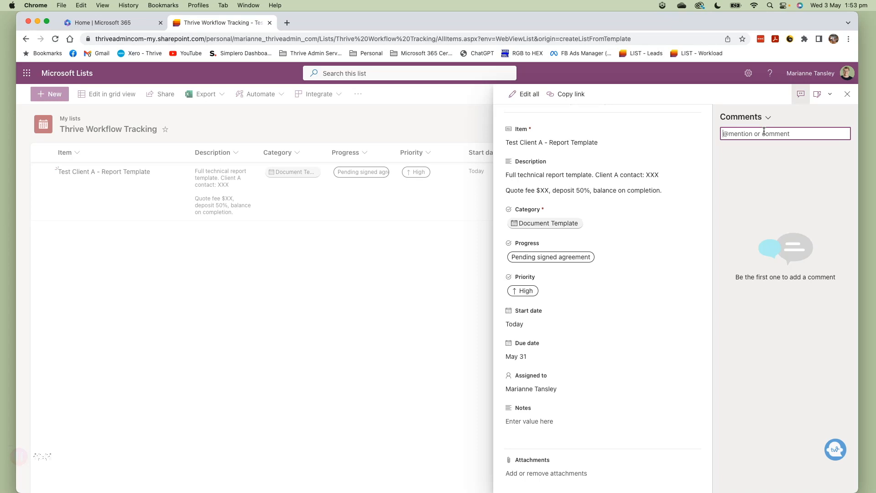
{"action": "left_click", "coordinate": [347, 314]}
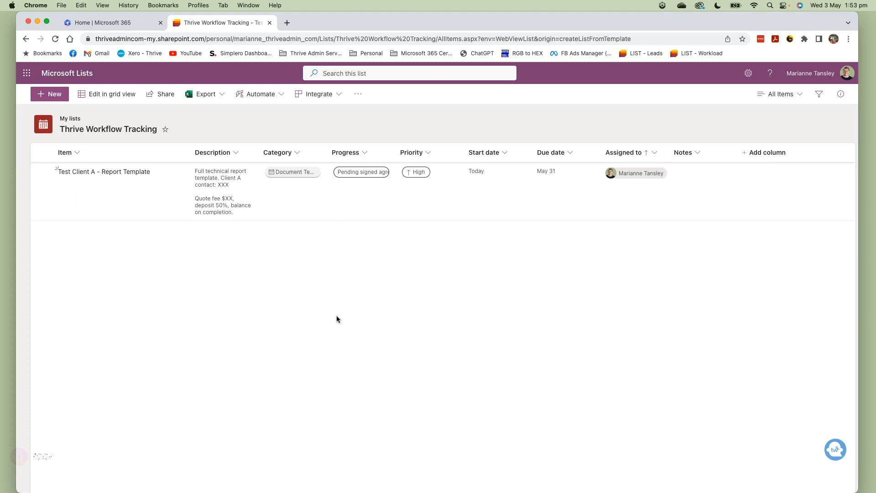
Examine the list in grid view, return to the normal view, and look over the alert, sharing and export options.
{"action": "left_click", "coordinate": [102, 94]}
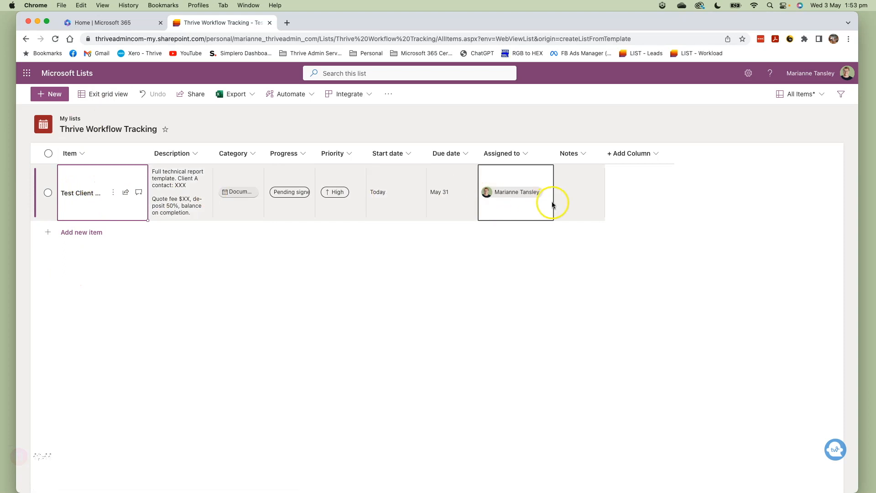
{"action": "left_click", "coordinate": [108, 94]}
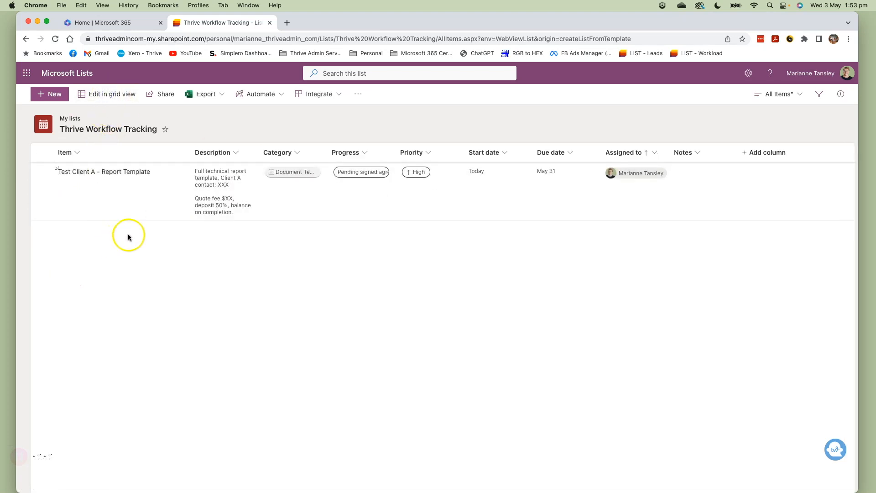
{"action": "left_click", "coordinate": [357, 94]}
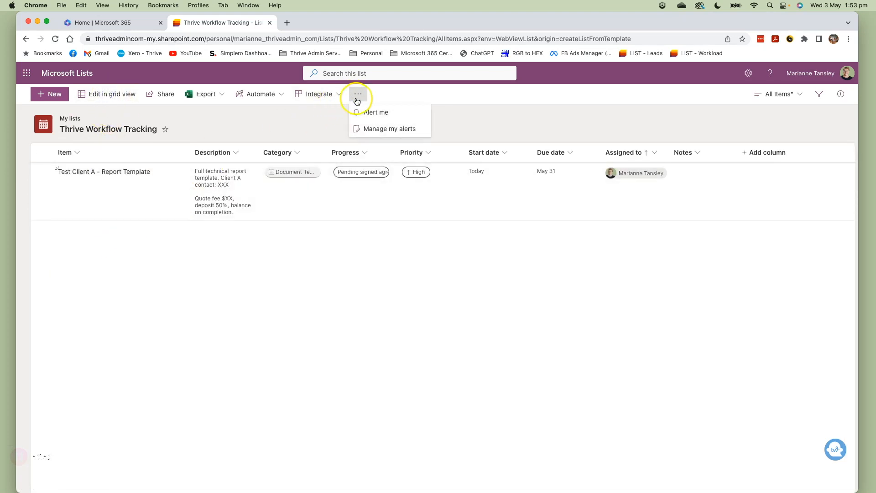
{"action": "left_click", "coordinate": [357, 94]}
{"action": "left_click", "coordinate": [162, 94]}
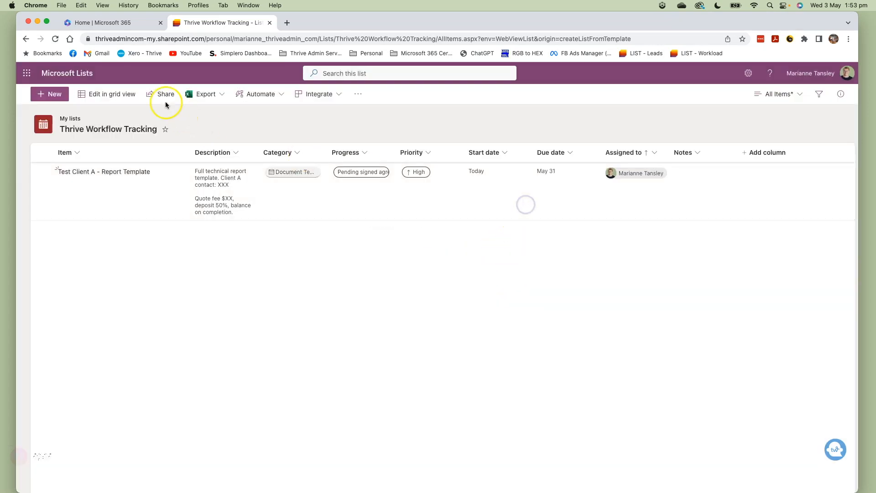
{"action": "left_click", "coordinate": [202, 96]}
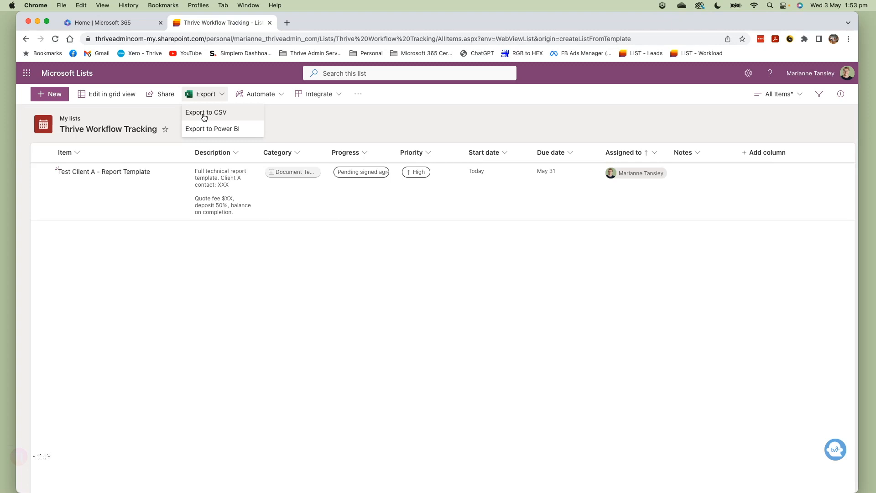
Draft a column-change rule that emails the Assigned to person when the Assigned to column changes.
{"action": "left_click", "coordinate": [278, 94]}
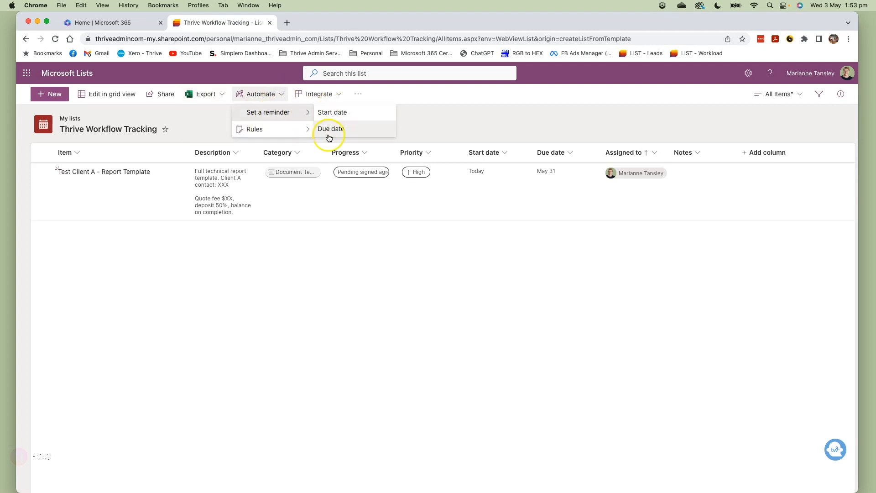
{"action": "mouse_move", "coordinate": [295, 131]}
{"action": "left_click", "coordinate": [338, 130]}
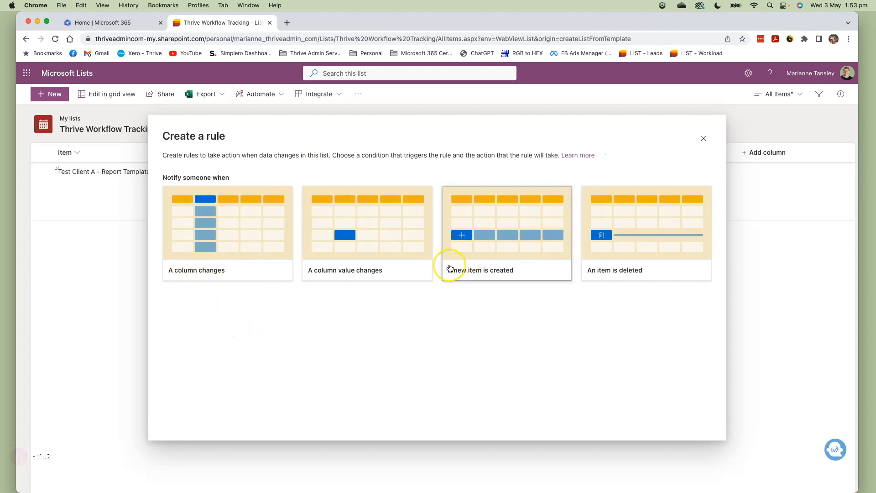
{"action": "left_click", "coordinate": [228, 268]}
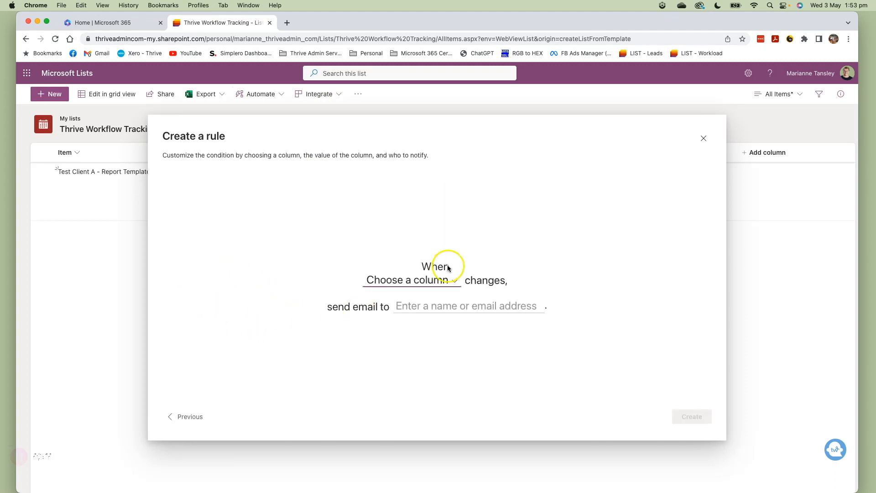
{"action": "left_click", "coordinate": [411, 279]}
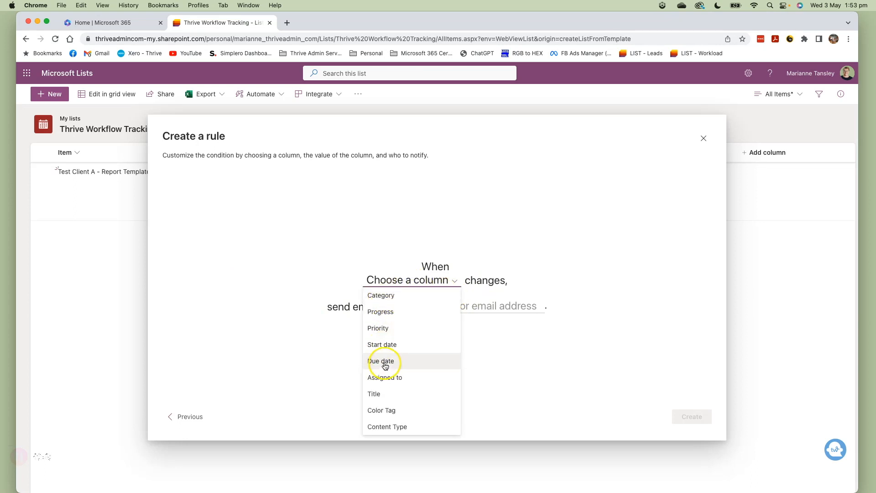
{"action": "left_click", "coordinate": [388, 377]}
{"action": "left_click", "coordinate": [446, 307]}
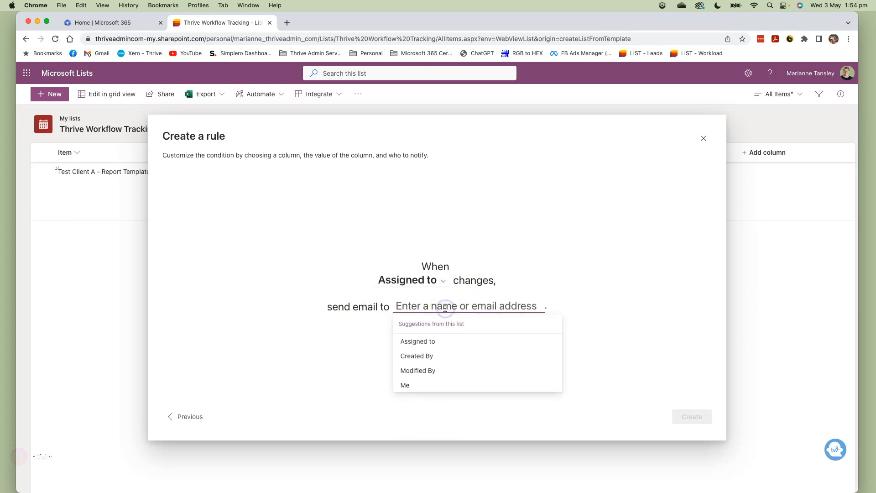
{"action": "left_click", "coordinate": [417, 342]}
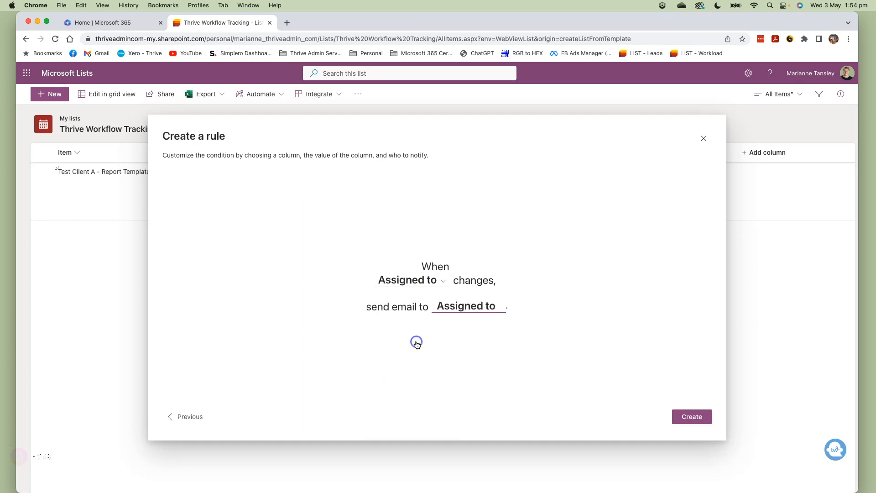
Switch the draft rule's trigger column to Due date, check the recipient choices, and close the rule without creating it.
{"action": "left_click", "coordinate": [397, 279]}
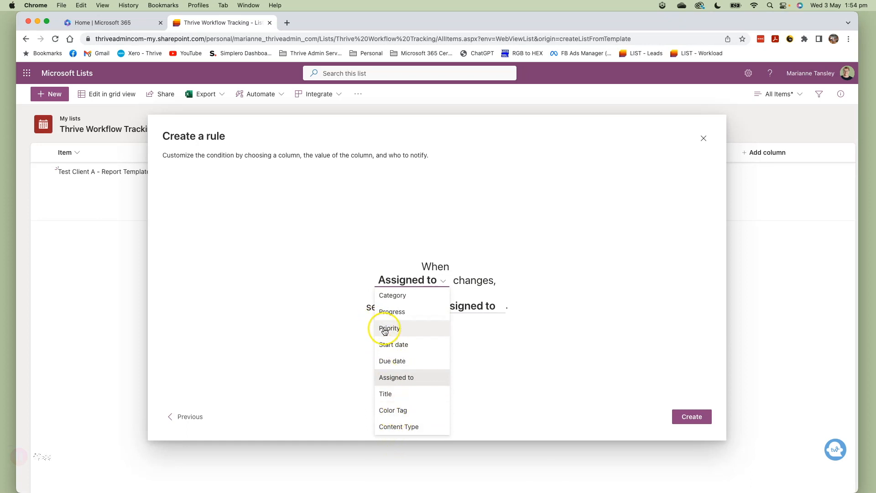
{"action": "left_click", "coordinate": [392, 361]}
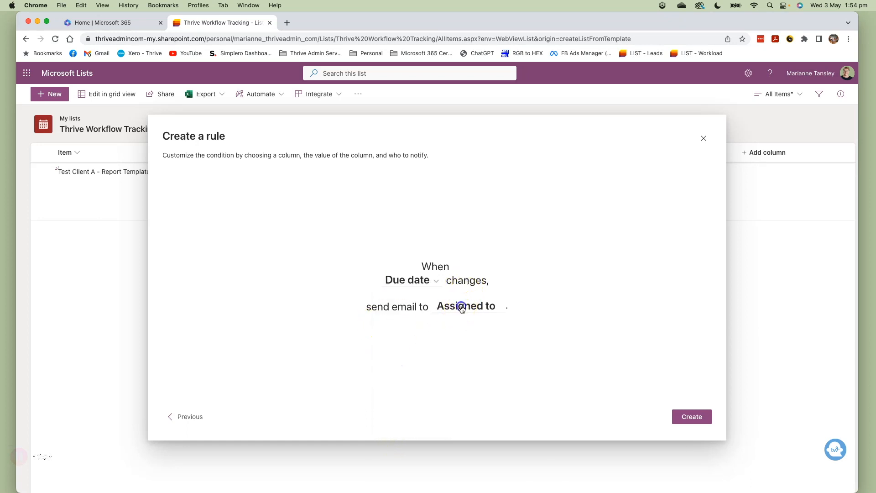
{"action": "left_click", "coordinate": [462, 306]}
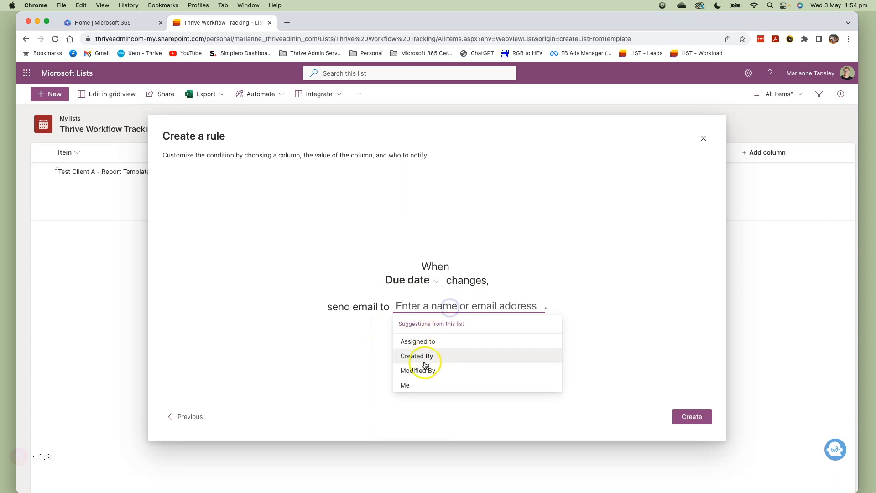
{"action": "left_click", "coordinate": [342, 377]}
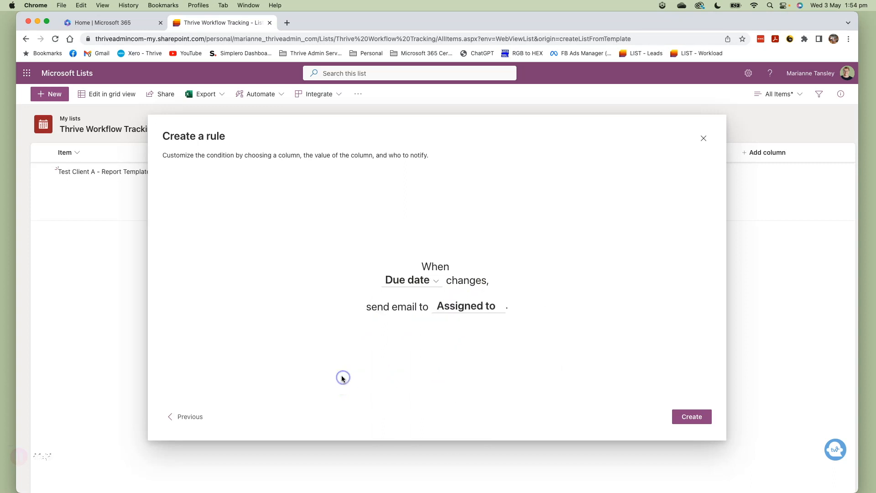
{"action": "left_click", "coordinate": [704, 138]}
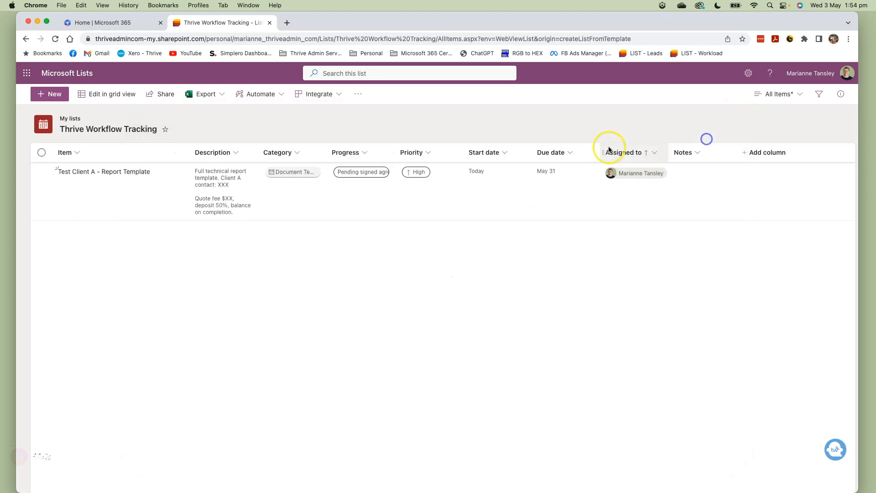
Open the email reminder setup for the Start date column, examine its days-in-advance setting, and close it without creating the flow.
{"action": "left_click", "coordinate": [282, 96]}
{"action": "mouse_move", "coordinate": [281, 115]}
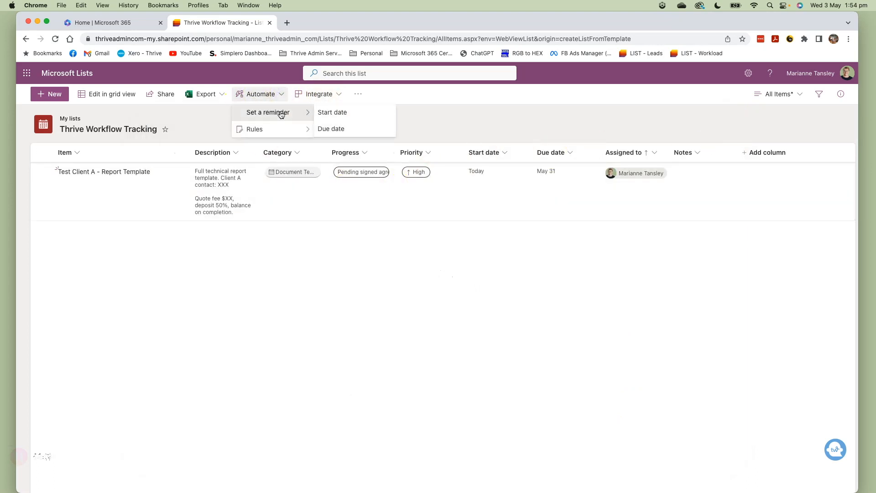
{"action": "left_click", "coordinate": [283, 114]}
{"action": "left_click", "coordinate": [335, 118]}
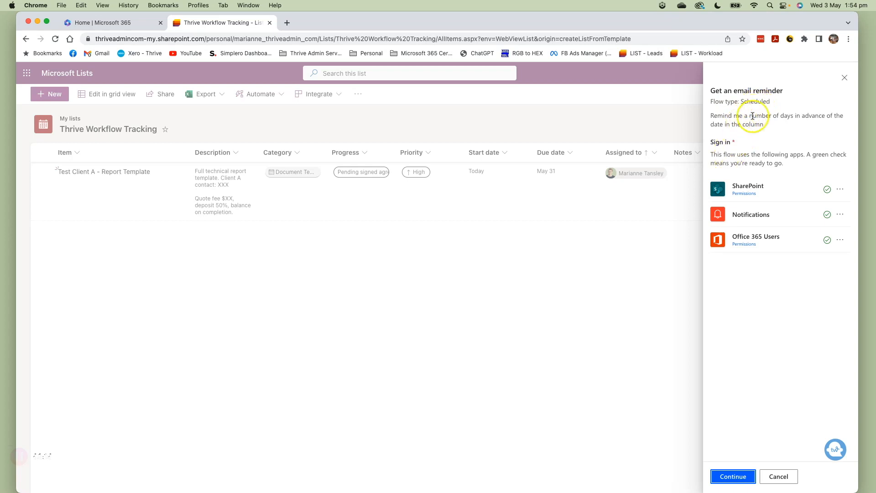
{"action": "left_click", "coordinate": [731, 475]}
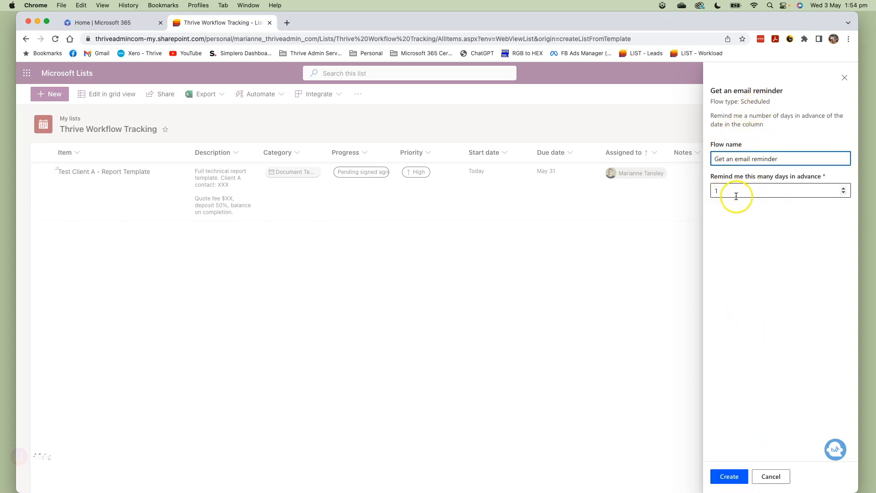
{"action": "left_click", "coordinate": [846, 79]}
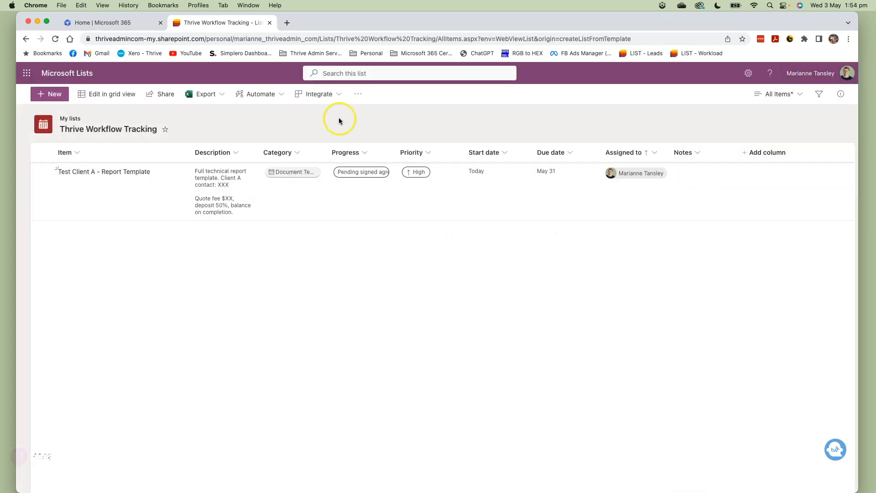
Look over the list's Power Apps, Power Automate and Power BI integration choices and its alert options.
{"action": "left_click", "coordinate": [338, 94]}
{"action": "mouse_move", "coordinate": [336, 113]}
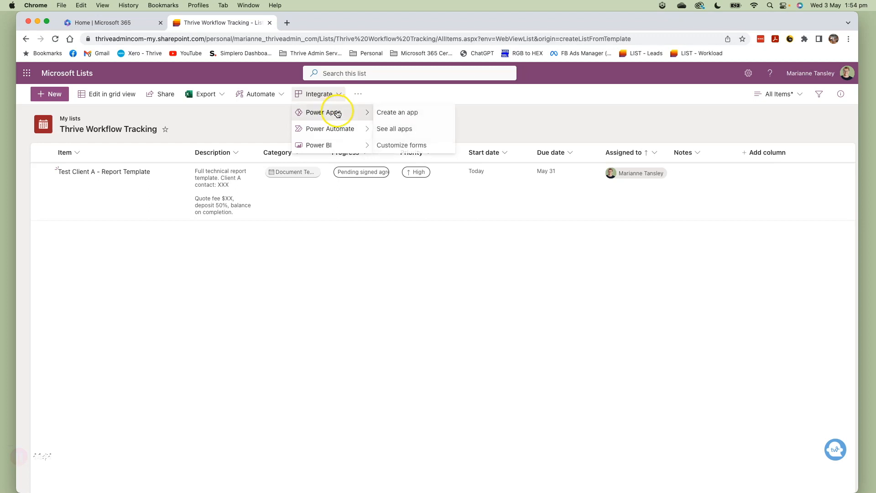
{"action": "mouse_move", "coordinate": [336, 130]}
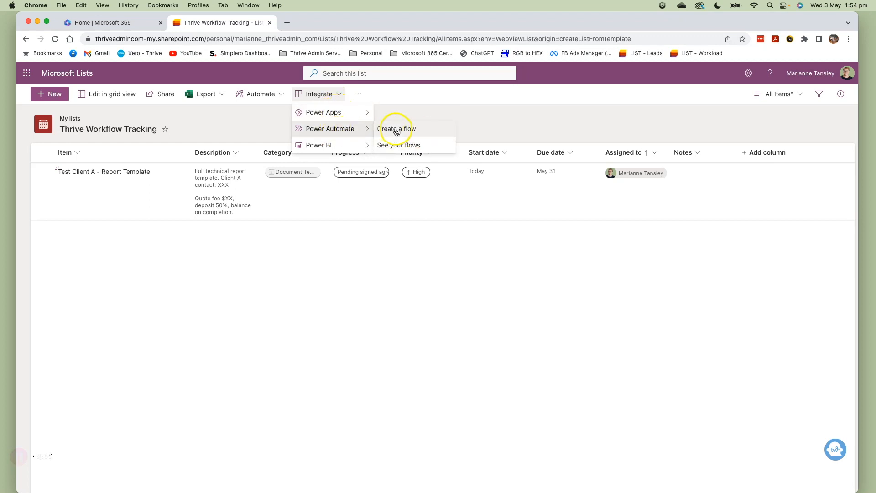
{"action": "mouse_move", "coordinate": [336, 146]}
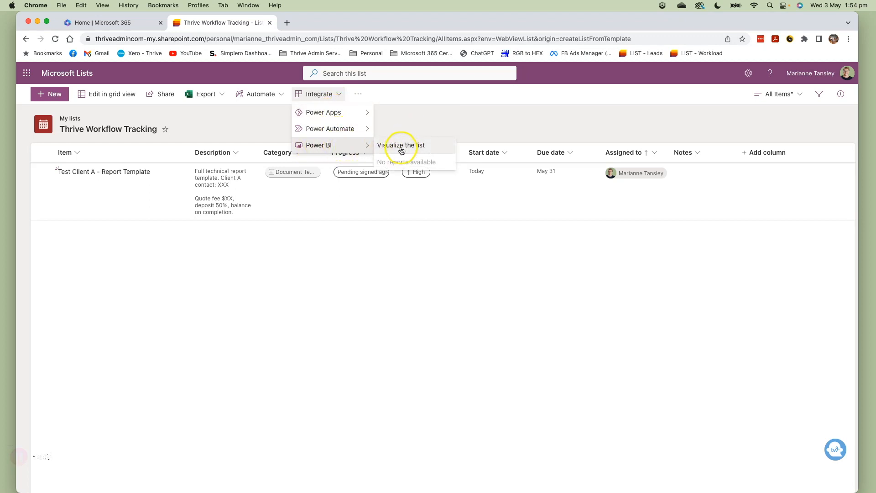
{"action": "left_click", "coordinate": [358, 94]}
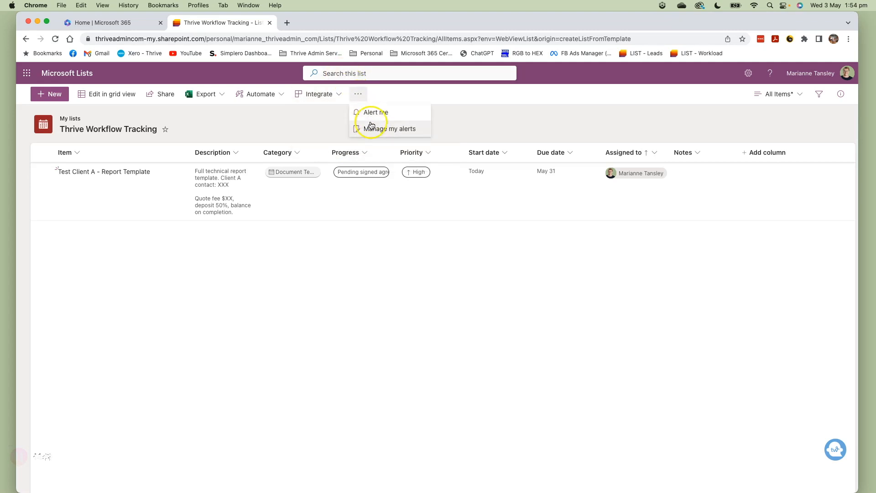
Preview the All Items view in the Compact List layout and in the Gallery layout.
{"action": "left_click", "coordinate": [800, 96]}
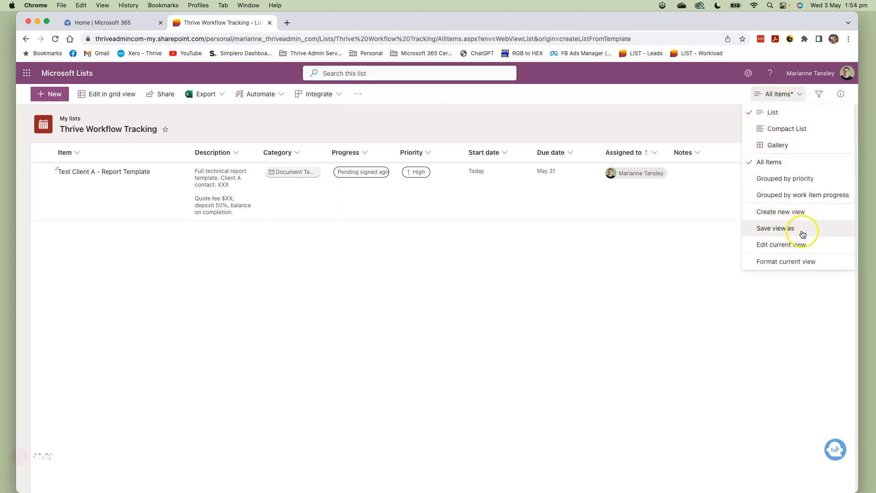
{"action": "left_click", "coordinate": [787, 129]}
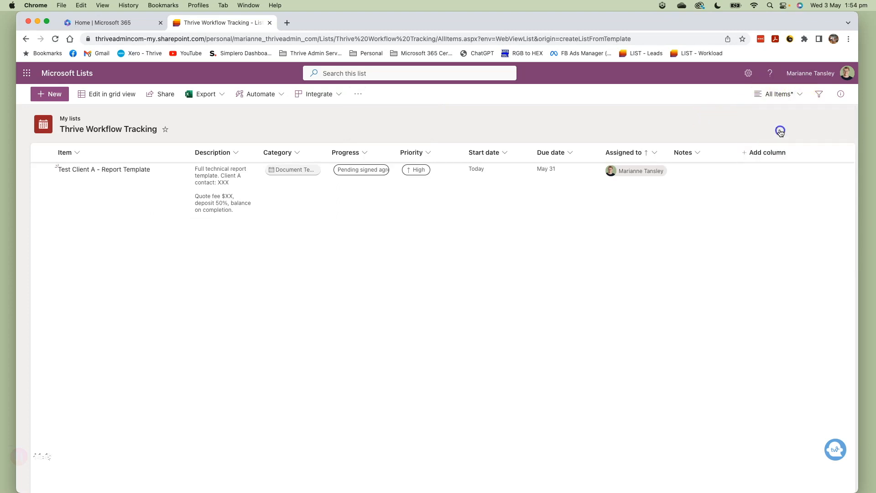
{"action": "left_click", "coordinate": [779, 94]}
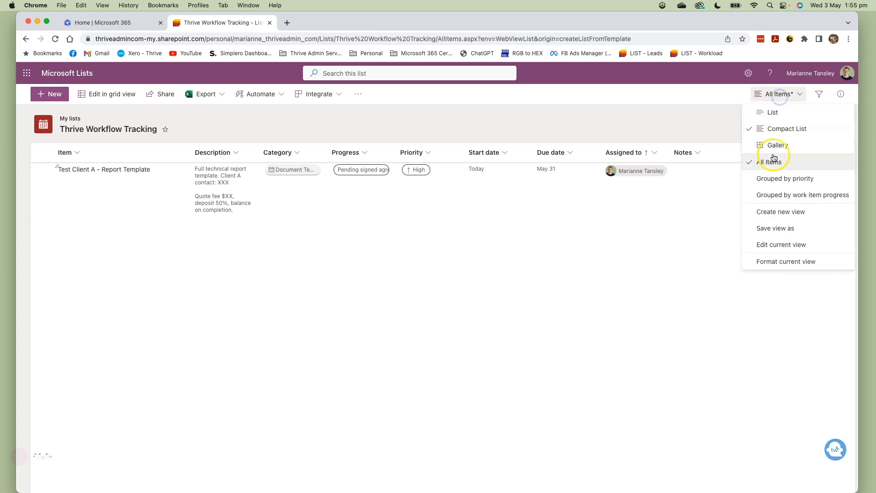
{"action": "left_click", "coordinate": [775, 148]}
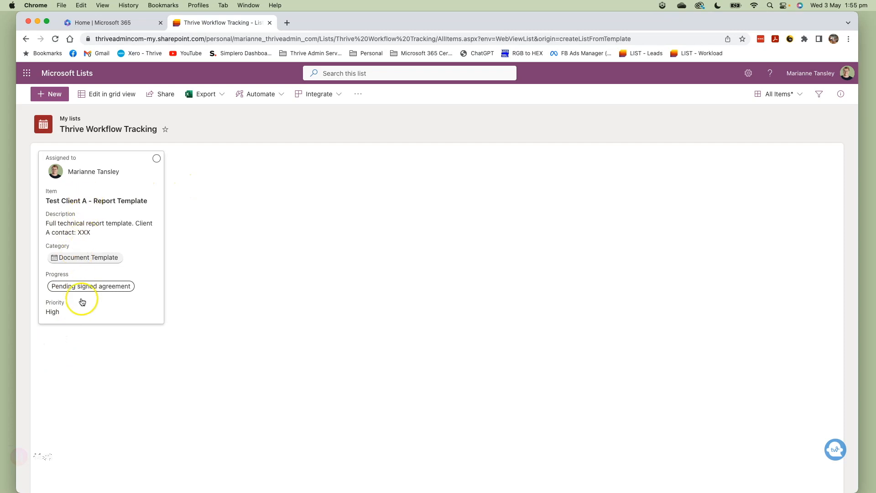
Preview the list grouped by priority and grouped by work item progress.
{"action": "left_click", "coordinate": [781, 94]}
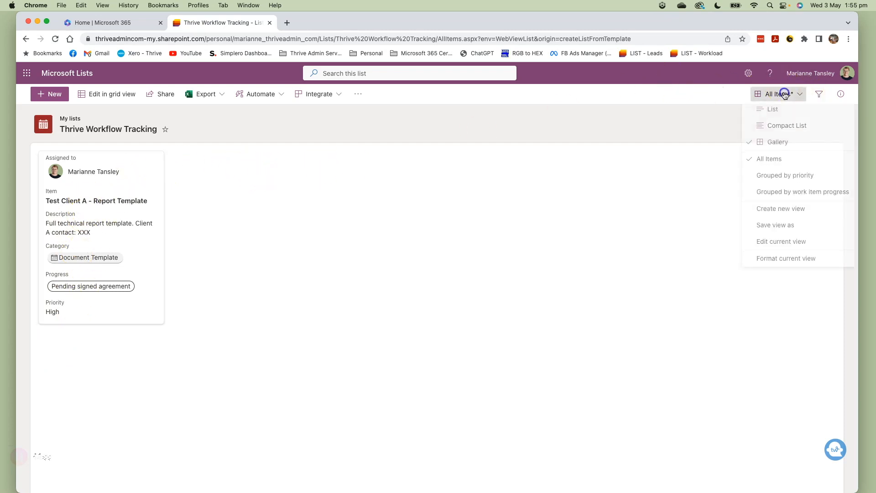
{"action": "left_click", "coordinate": [769, 180]}
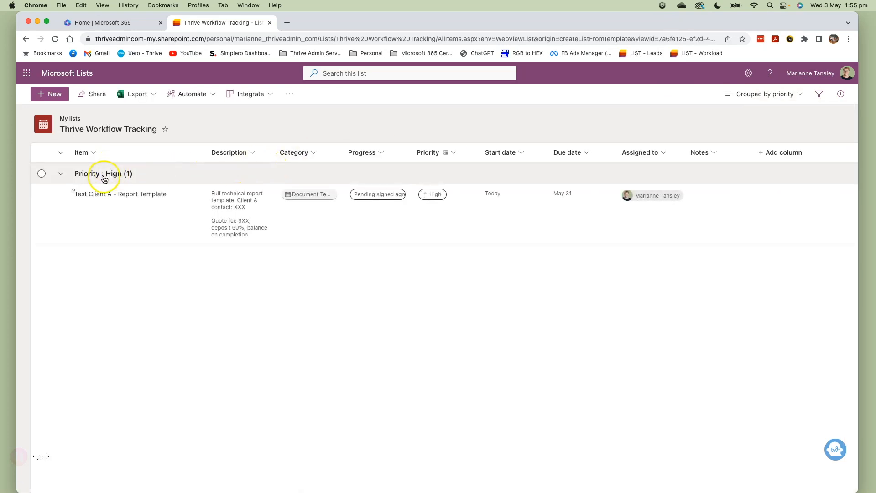
{"action": "left_click", "coordinate": [766, 94]}
{"action": "left_click", "coordinate": [762, 195]}
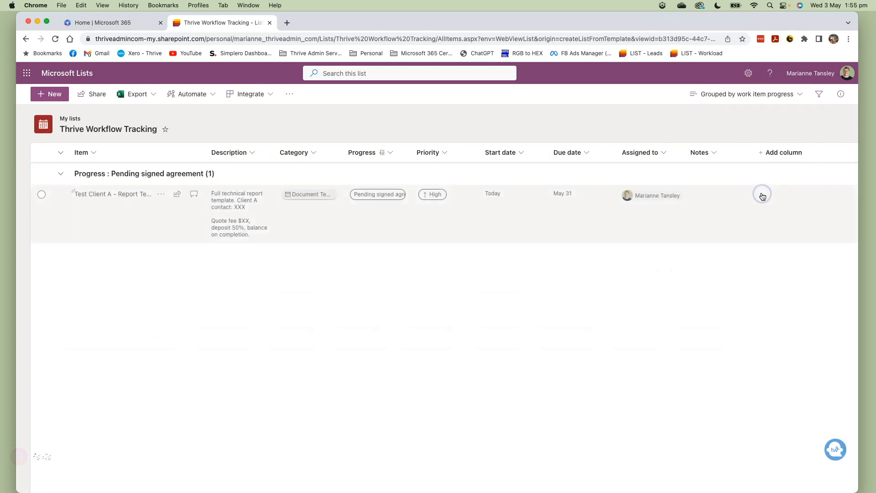
Examine the view management options and the filters offered for the view grouped by work item progress.
{"action": "left_click", "coordinate": [748, 93]}
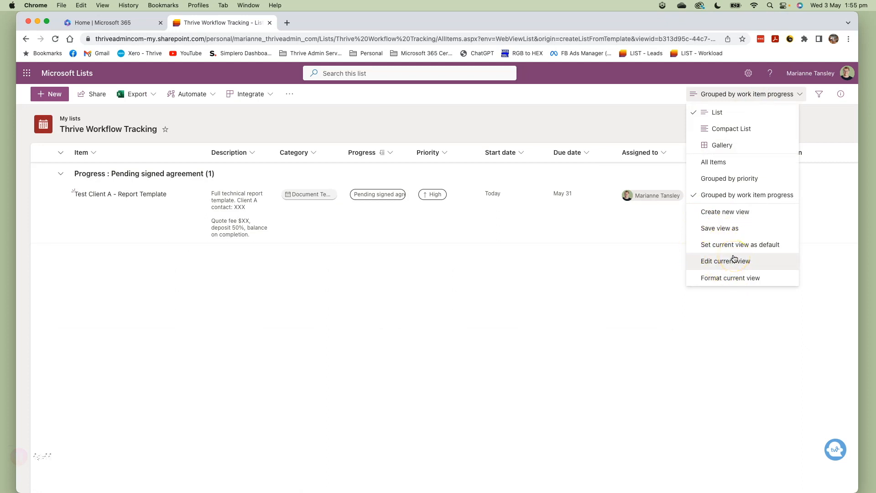
{"action": "left_click", "coordinate": [743, 96]}
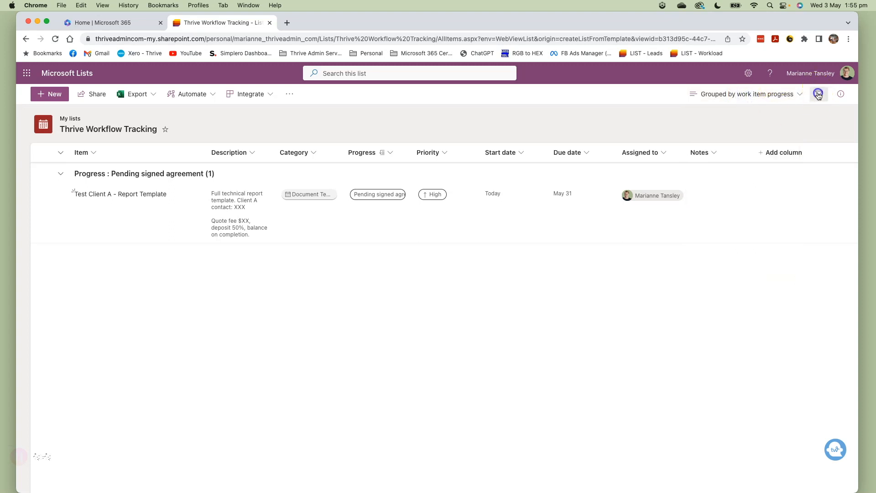
{"action": "left_click", "coordinate": [819, 94]}
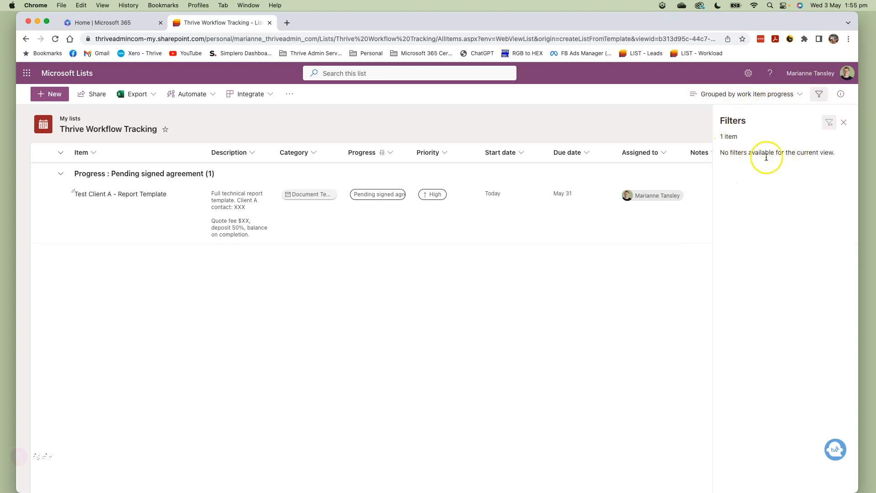
{"action": "left_click", "coordinate": [843, 122]}
Show the grouped view as a gallery, return to the All Items view, and check its filters.
{"action": "left_click", "coordinate": [710, 95]}
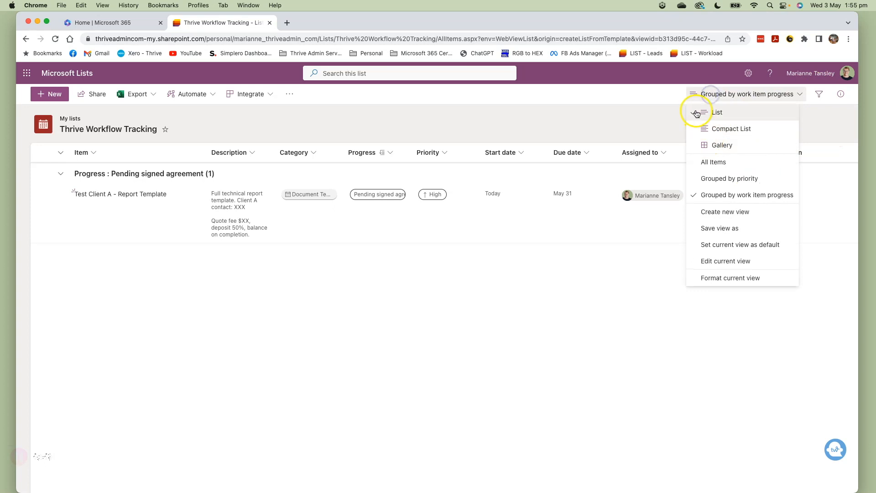
{"action": "left_click", "coordinate": [706, 146]}
{"action": "left_click", "coordinate": [710, 94]}
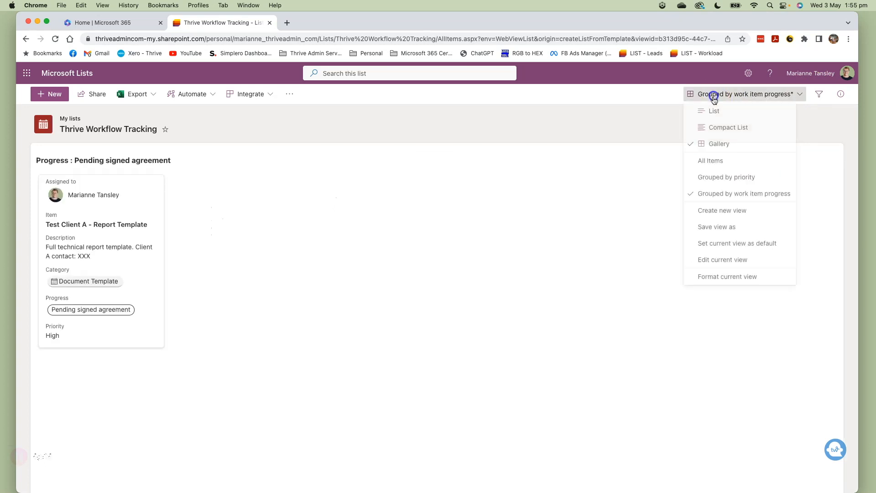
{"action": "left_click", "coordinate": [713, 163]}
{"action": "left_click", "coordinate": [819, 93]}
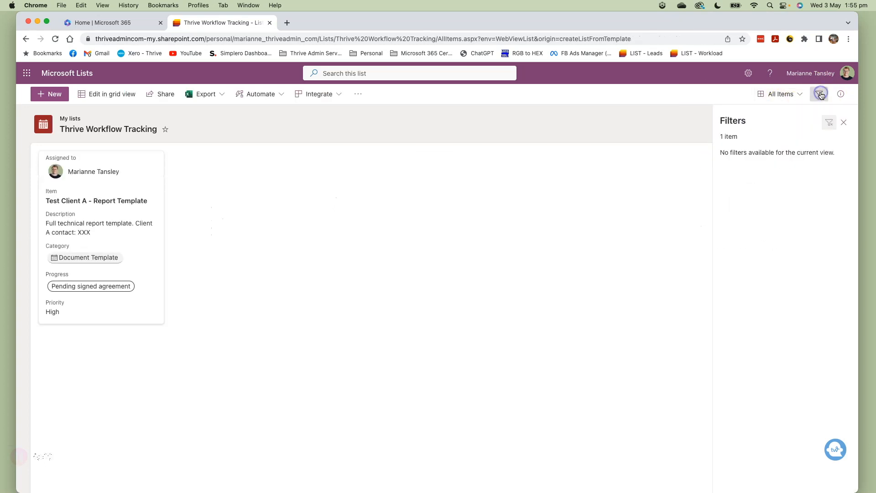
{"action": "left_click", "coordinate": [844, 123]}
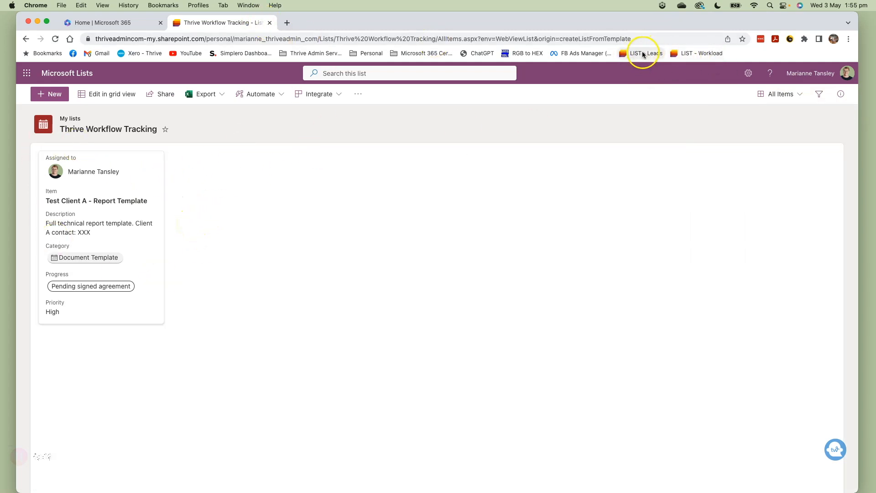
Open the bookmarked Thrive Workflow list and look through its client work entries grouped by status.
{"action": "left_click", "coordinate": [707, 54]}
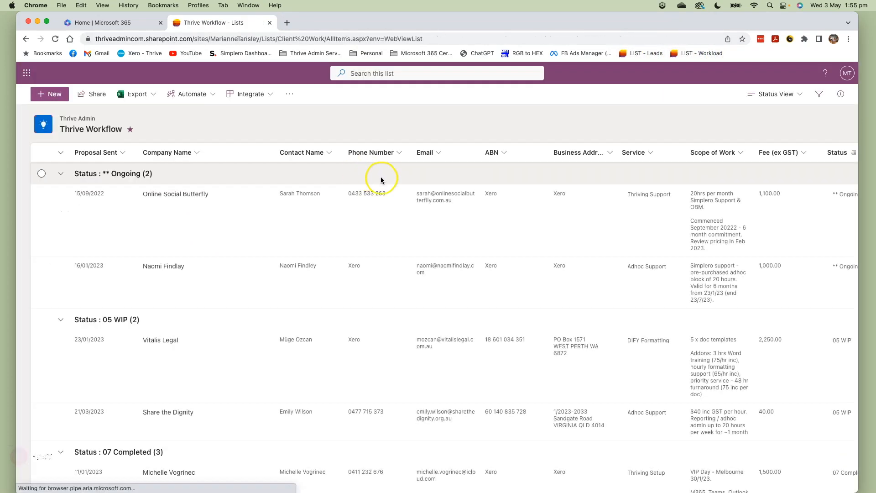
{"action": "scroll", "coordinate": [381, 174], "scroll_direction": "down", "scroll_amount": 3}
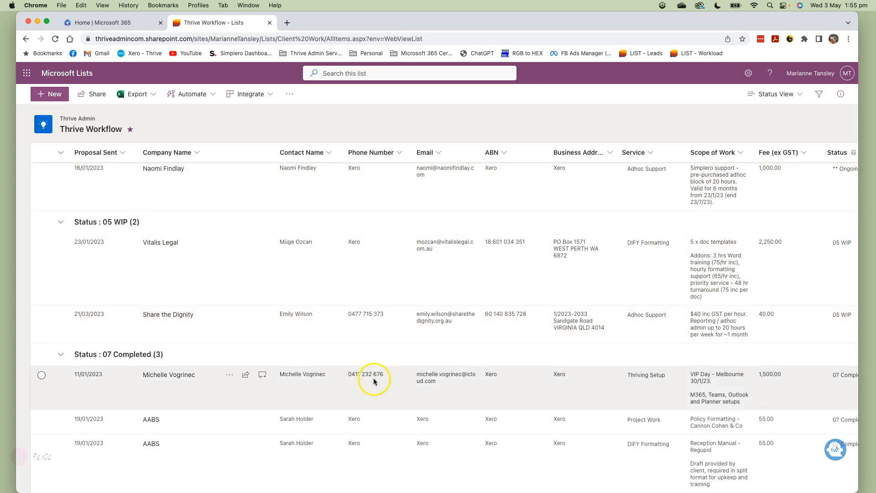
{"action": "scroll", "coordinate": [367, 396], "scroll_direction": "up", "scroll_amount": 3}
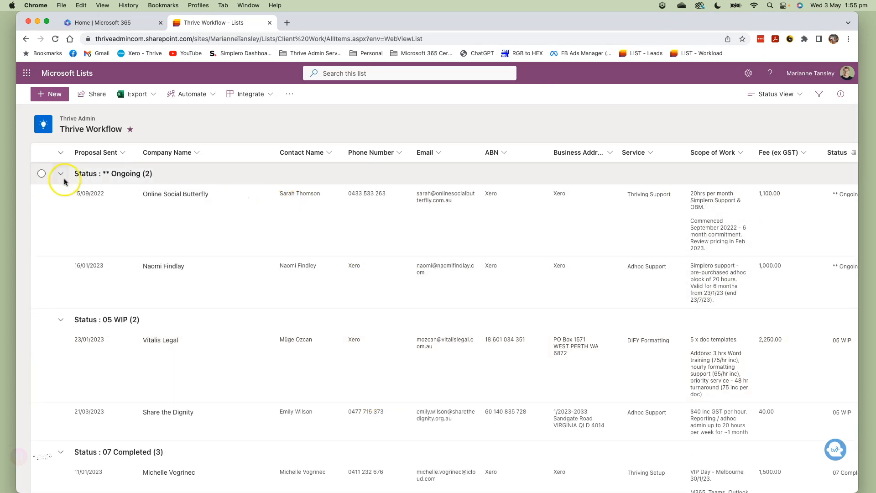